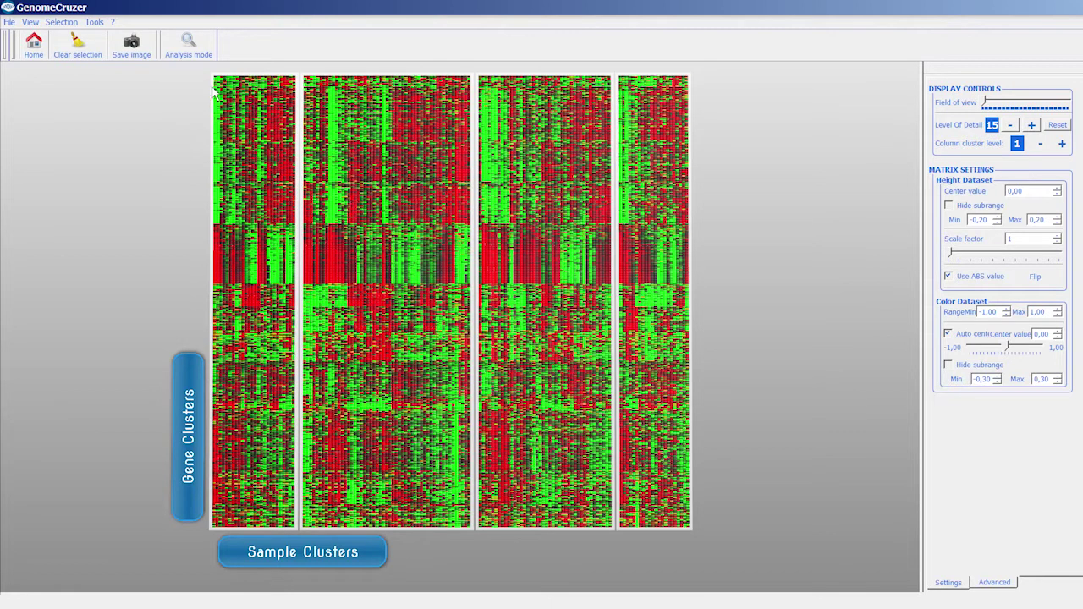
# Inspect the gene, sample, height and color values of cells across the four sample clusters, including a close-up of individual cells
pyautogui.moveTo(219, 95)
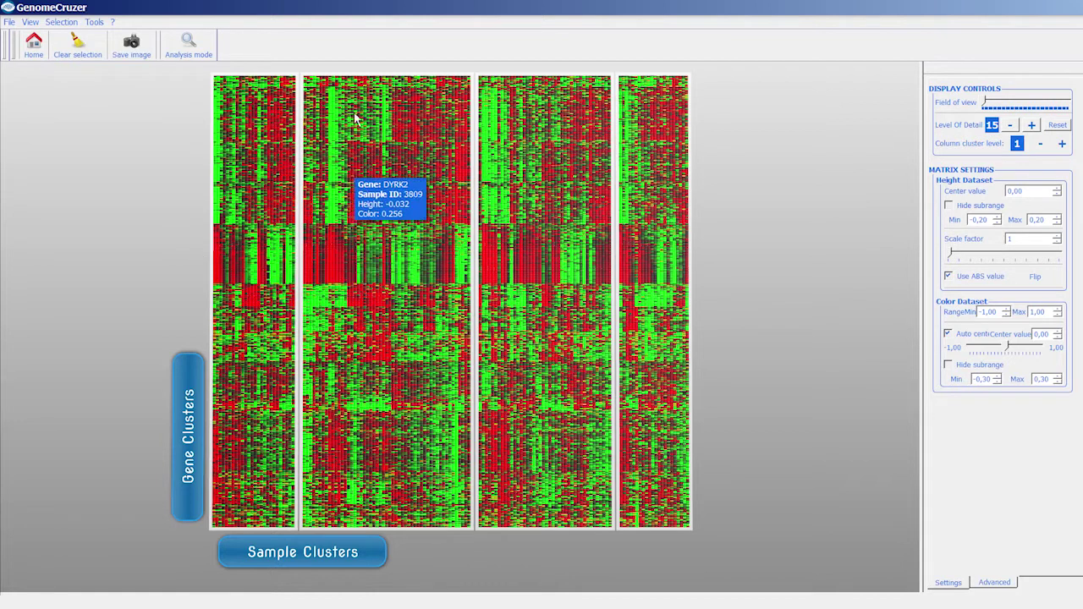
pyautogui.moveTo(611, 408)
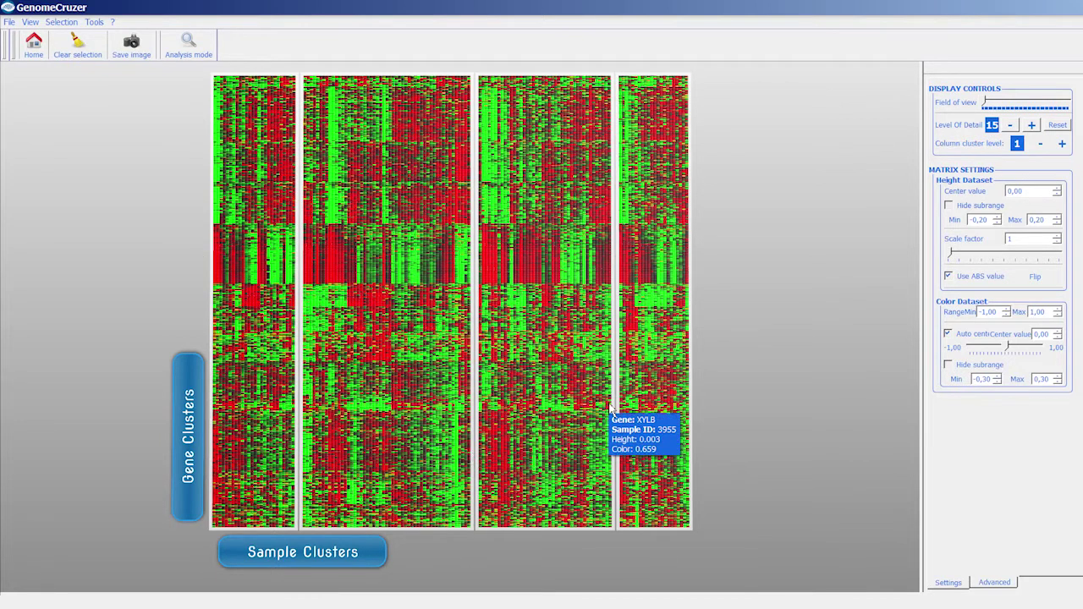
pyautogui.moveTo(407, 319)
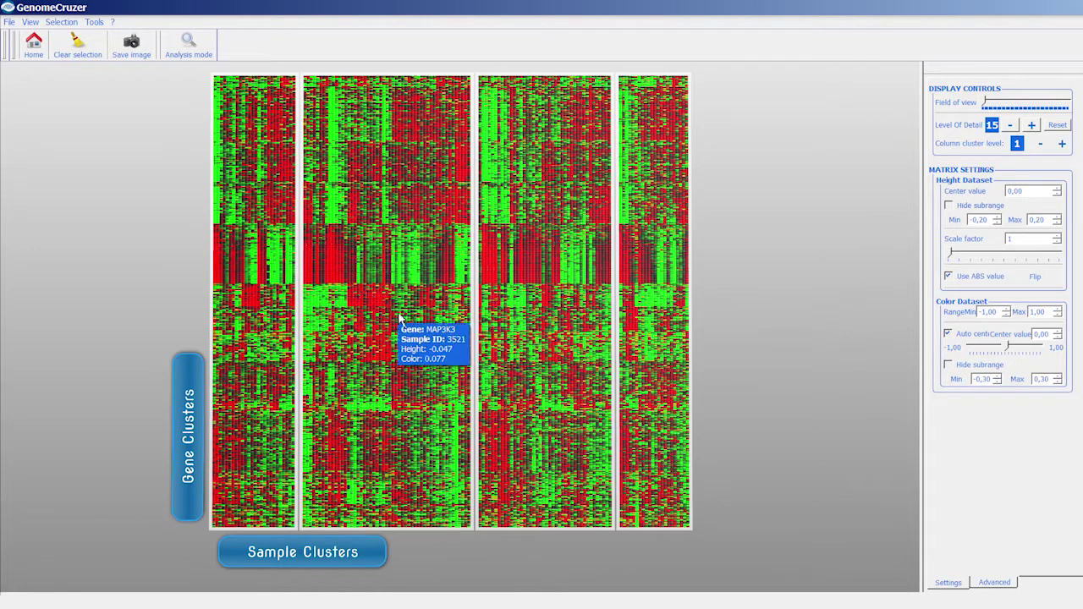
pyautogui.scroll(3, 407, 319)
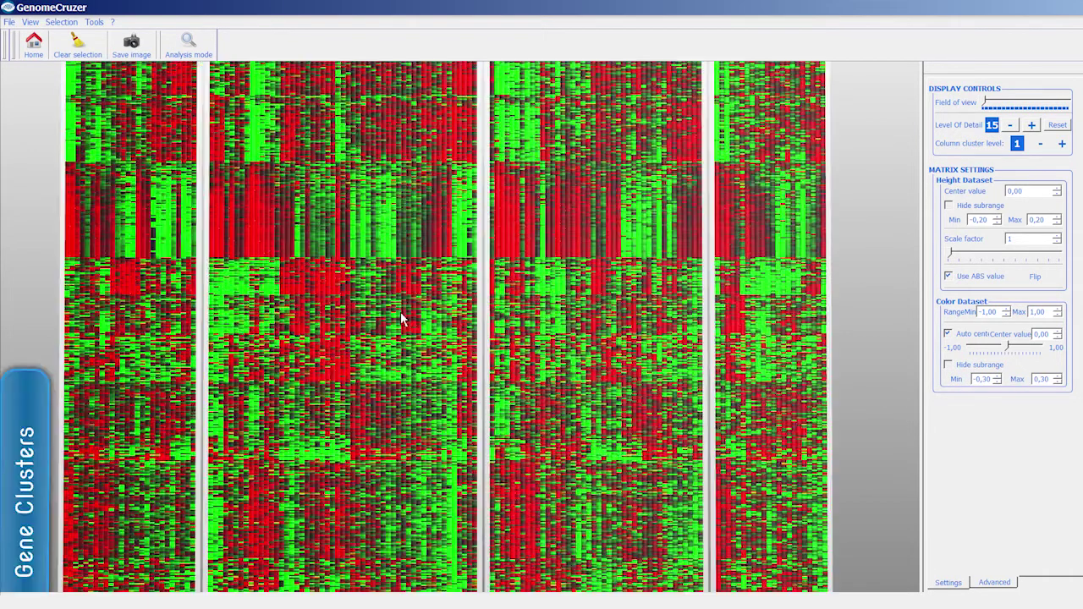
pyautogui.scroll(2, 403, 320)
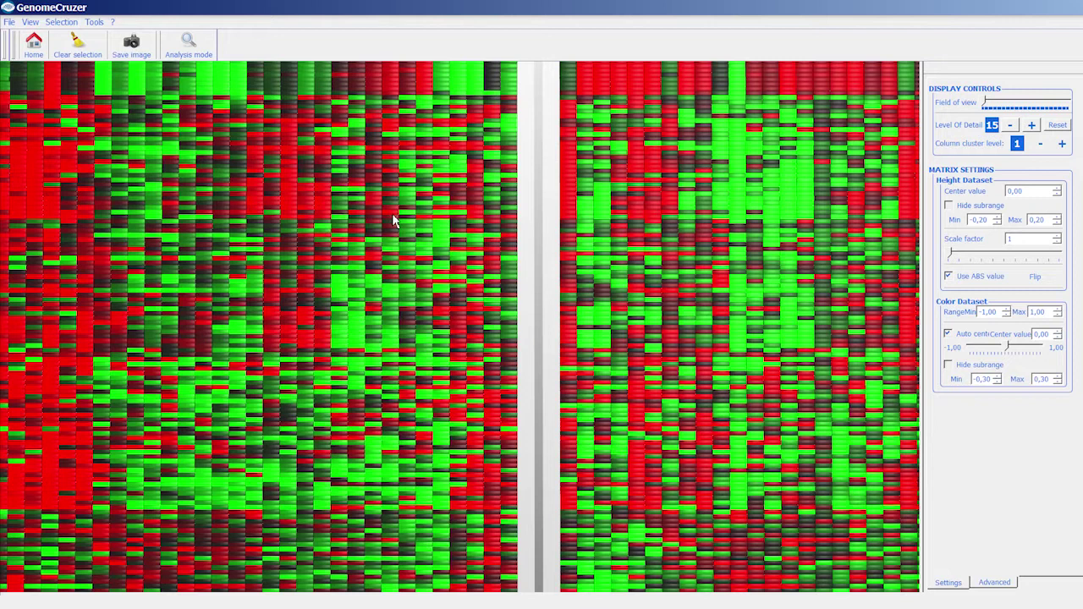
pyautogui.moveTo(394, 220)
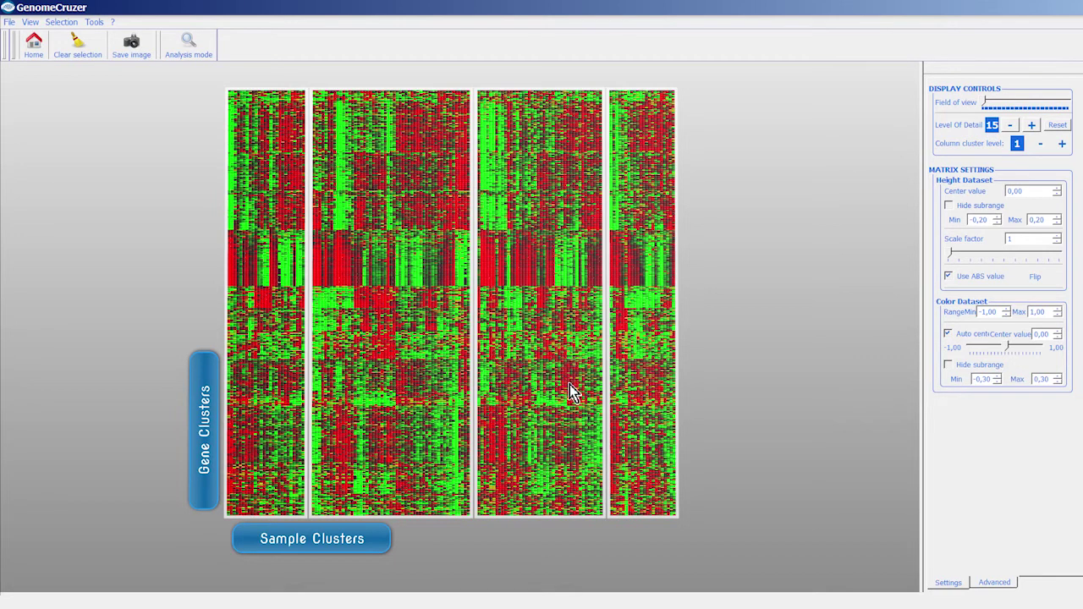
# Set the height dataset's scale factor to 51 so the matrix cells rise as 3D bars
pyautogui.moveTo(569, 384); pyautogui.dragTo(524, 211)
pyautogui.moveTo(535, 259); pyautogui.dragTo(513, 276)
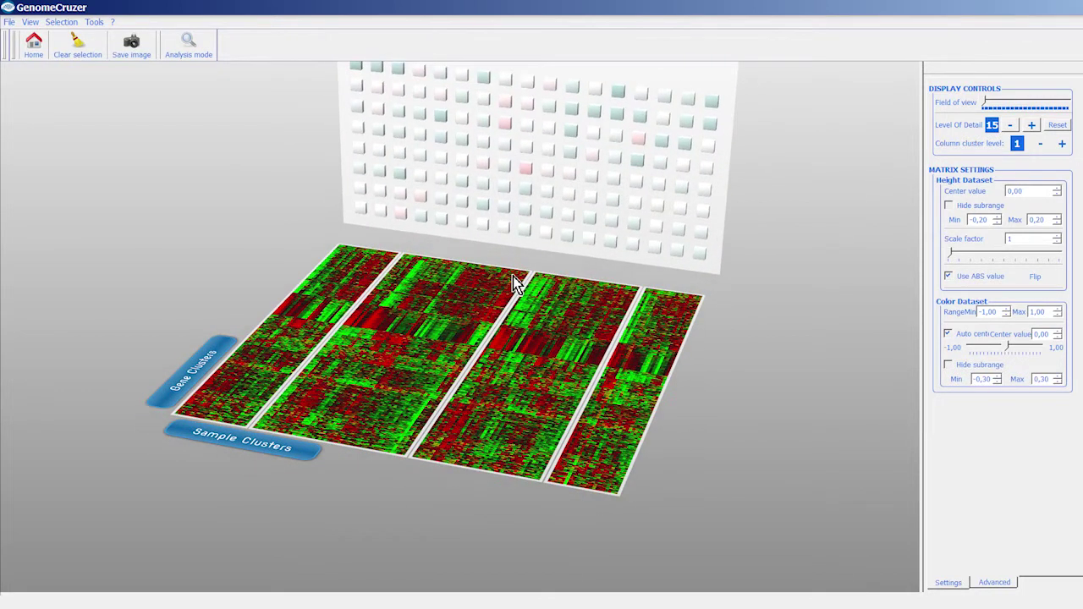
pyautogui.moveTo(542, 326)
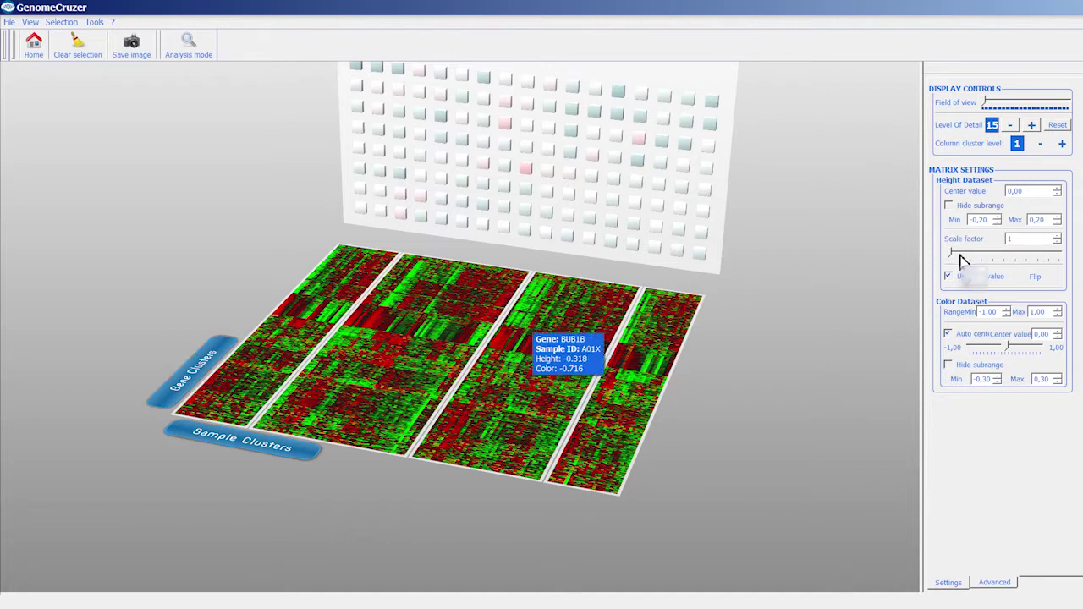
pyautogui.moveTo(949, 259); pyautogui.dragTo(1007, 263)
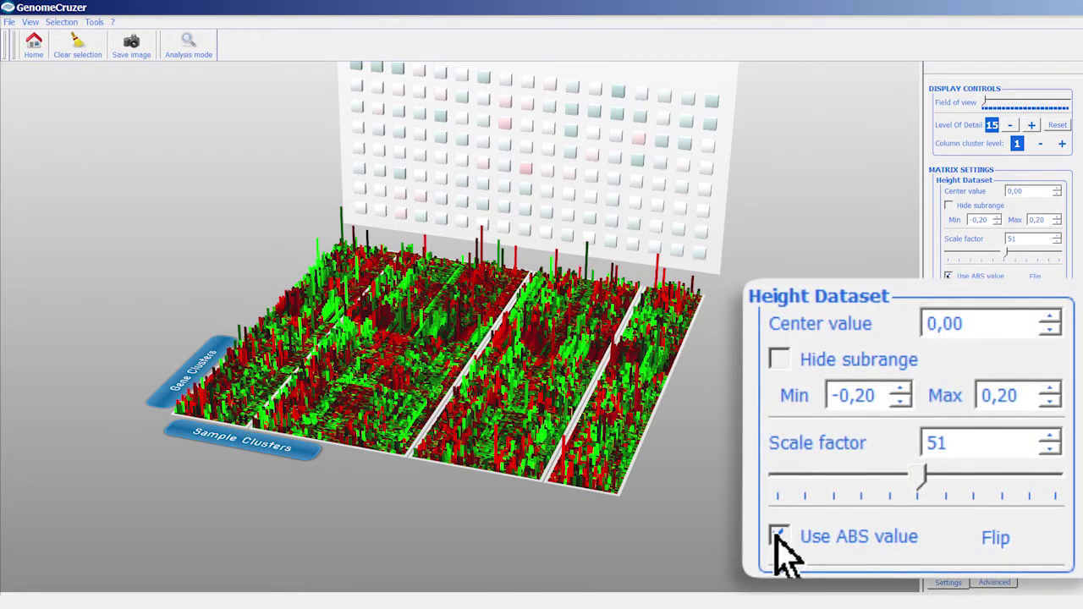
# Turn off absolute values for the height dataset and examine the positive and negative bars from several angles
pyautogui.click(779, 538)
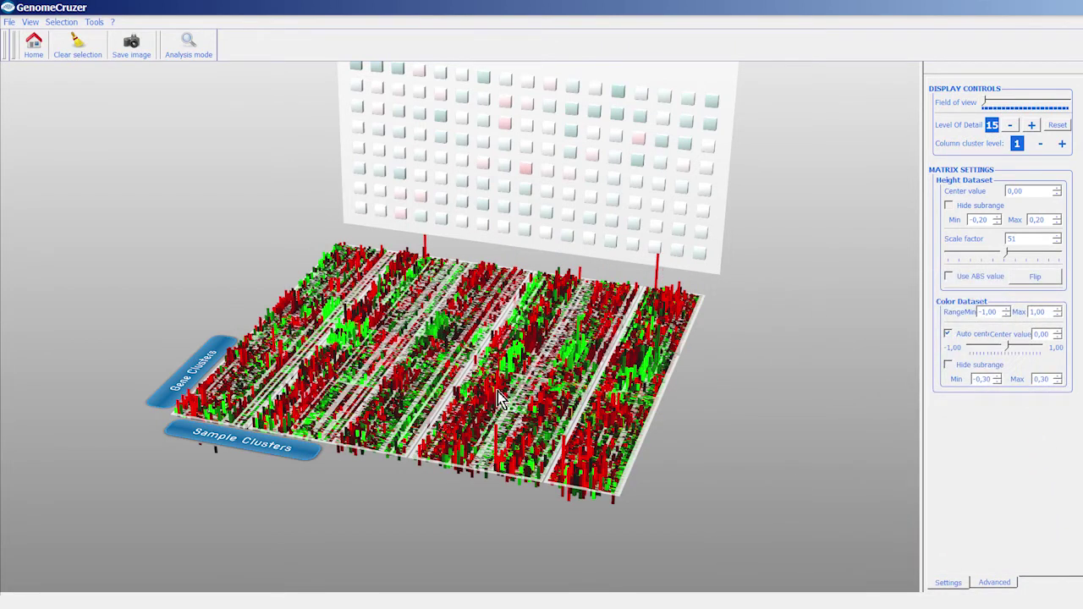
pyautogui.moveTo(605, 440); pyautogui.dragTo(620, 385)
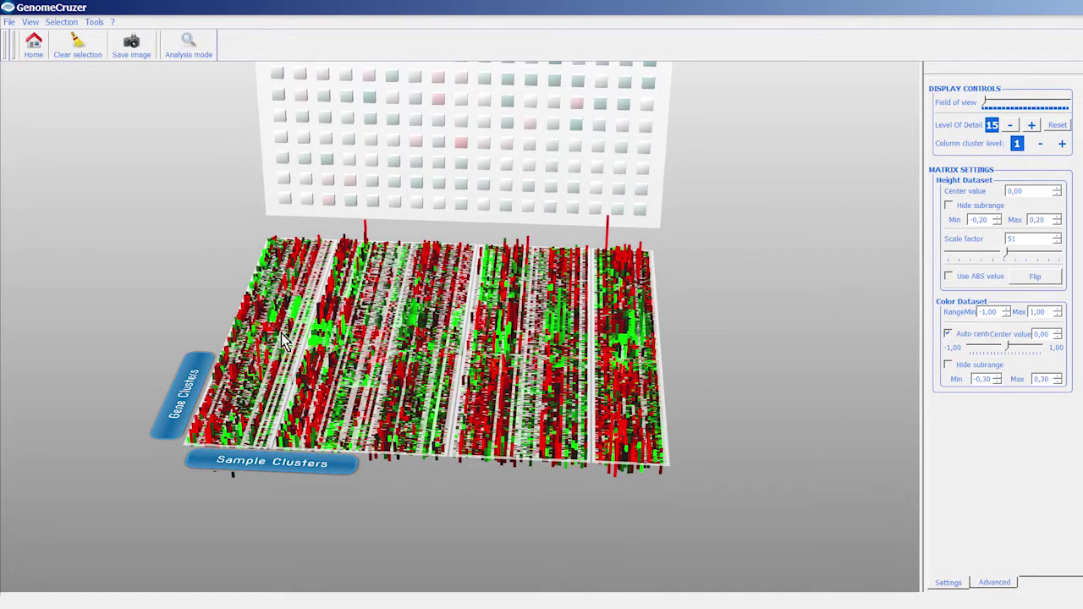
pyautogui.moveTo(582, 443); pyautogui.dragTo(546, 280)
pyautogui.moveTo(581, 504); pyautogui.dragTo(546, 378)
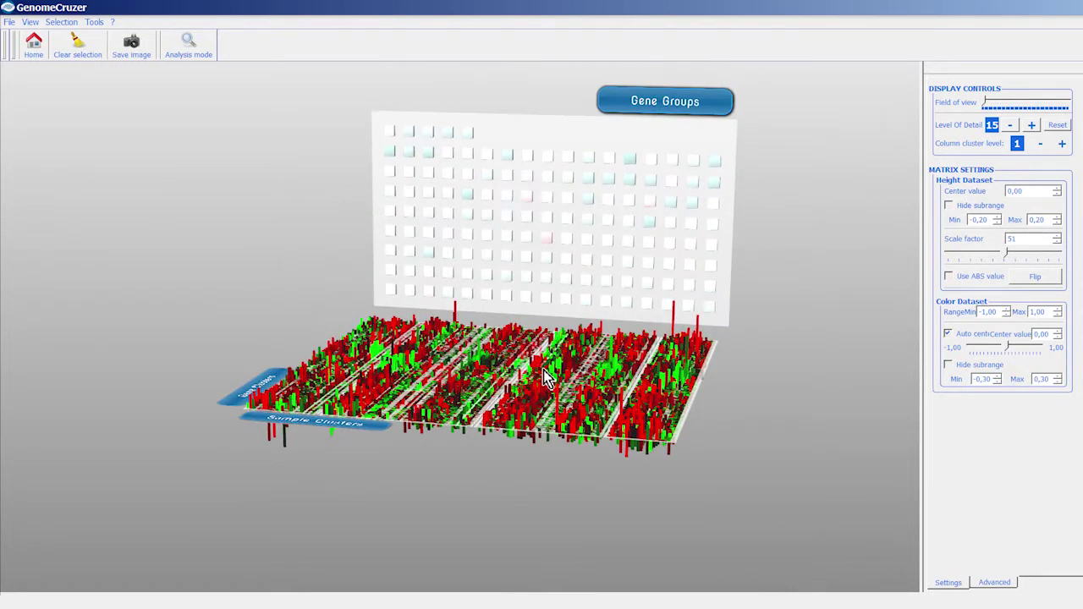
# Flip the height dataset's bars and flip them back to their original direction
pyautogui.click(1044, 279)
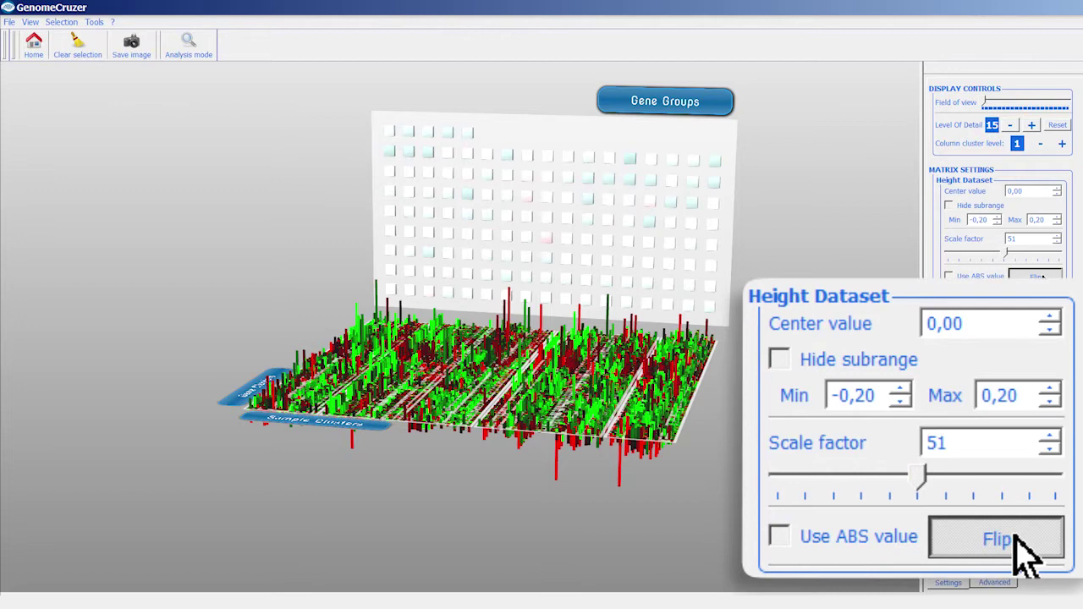
pyautogui.click(1041, 277)
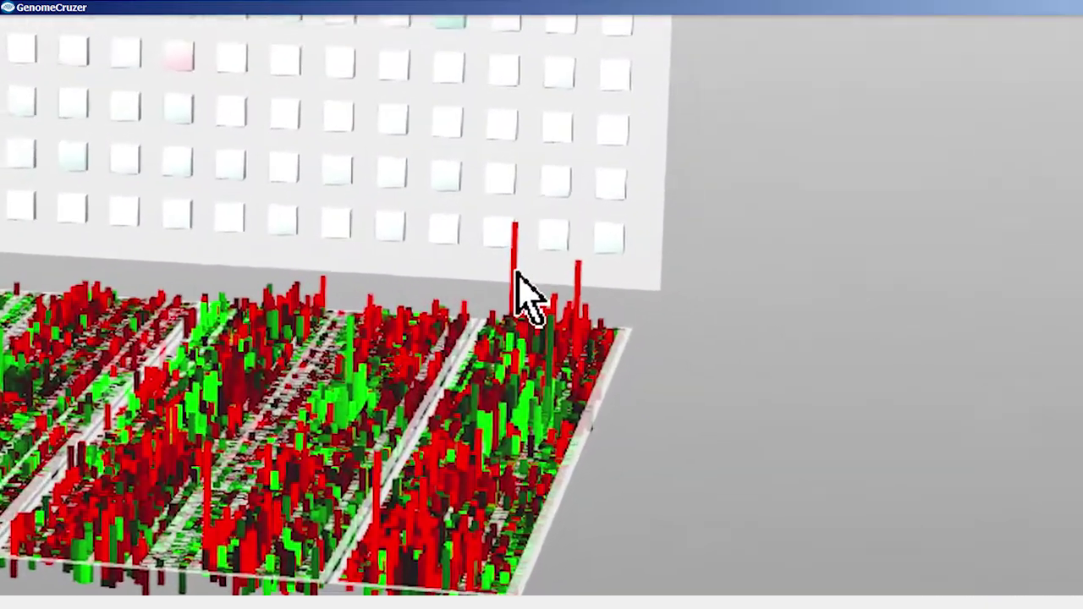
pyautogui.moveTo(565, 292)
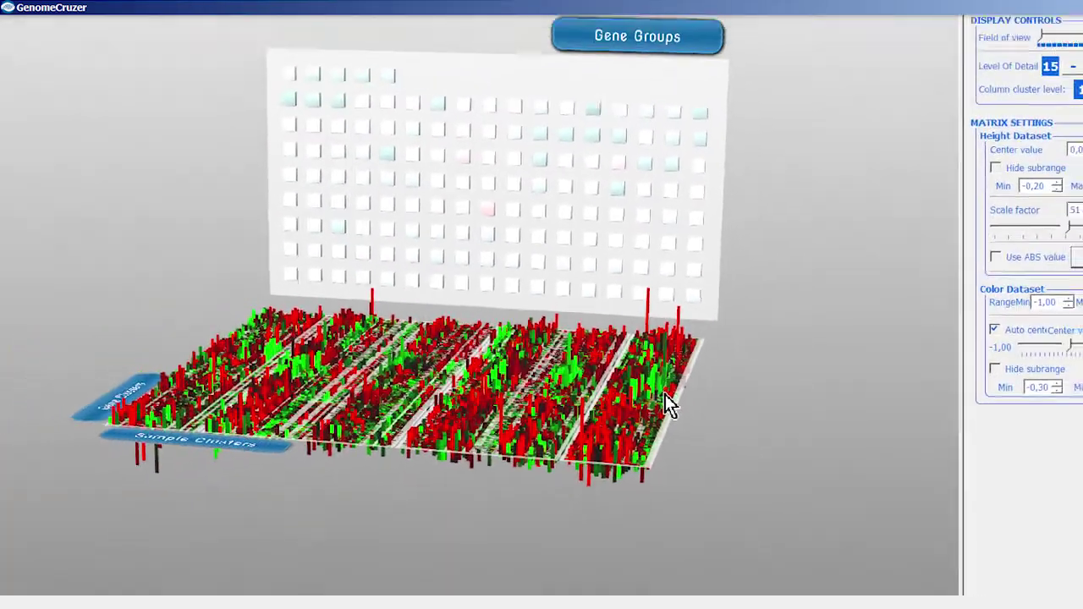
# Turn absolute values back on for the height dataset and set its scale factor to 1
pyautogui.moveTo(665, 395); pyautogui.dragTo(542, 229)
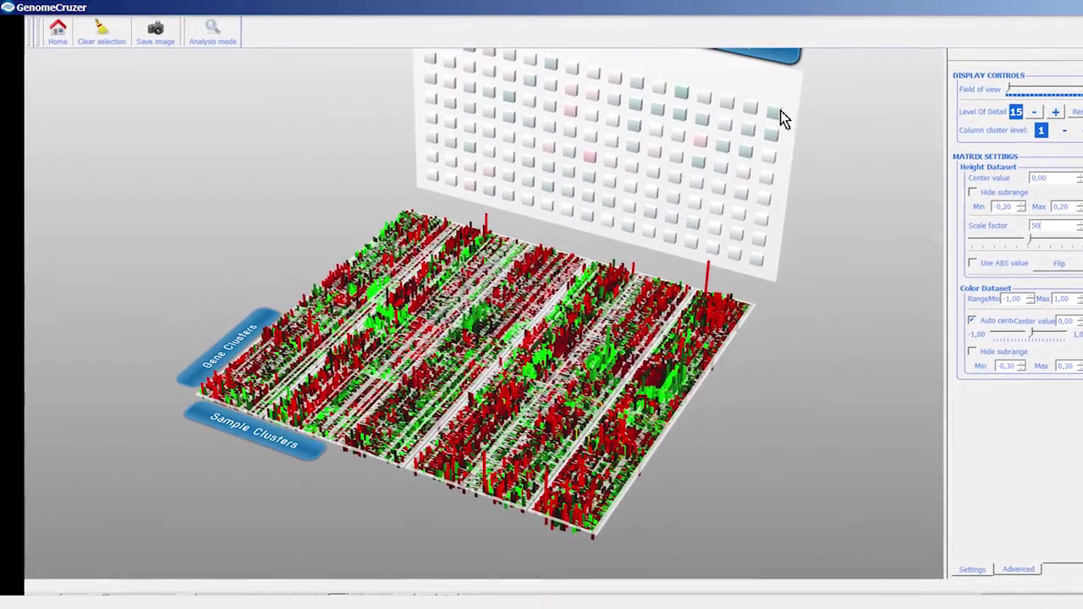
pyautogui.moveTo(779, 113)
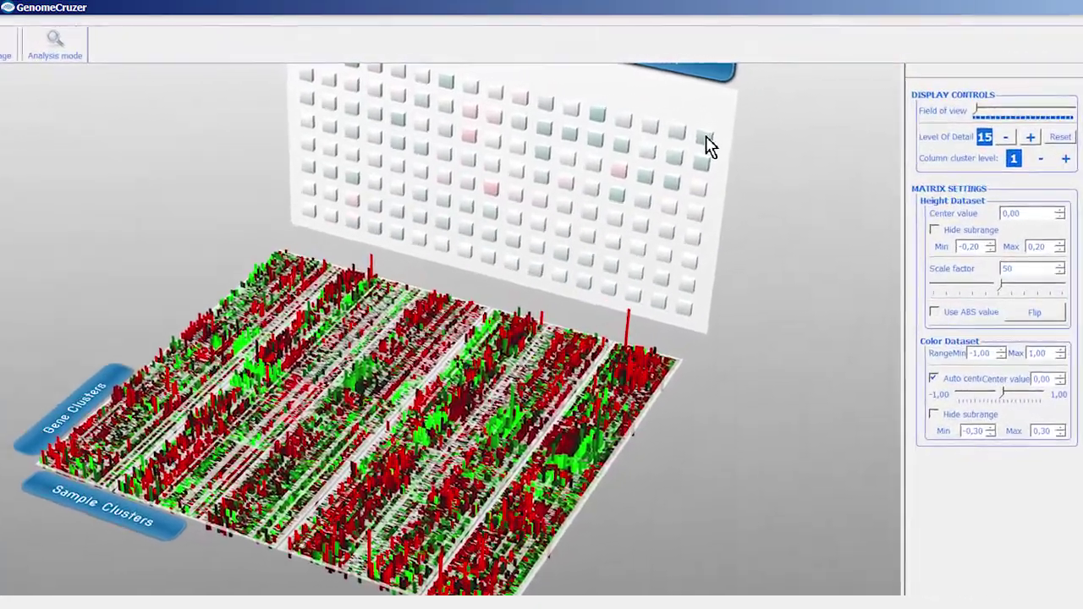
pyautogui.moveTo(751, 125)
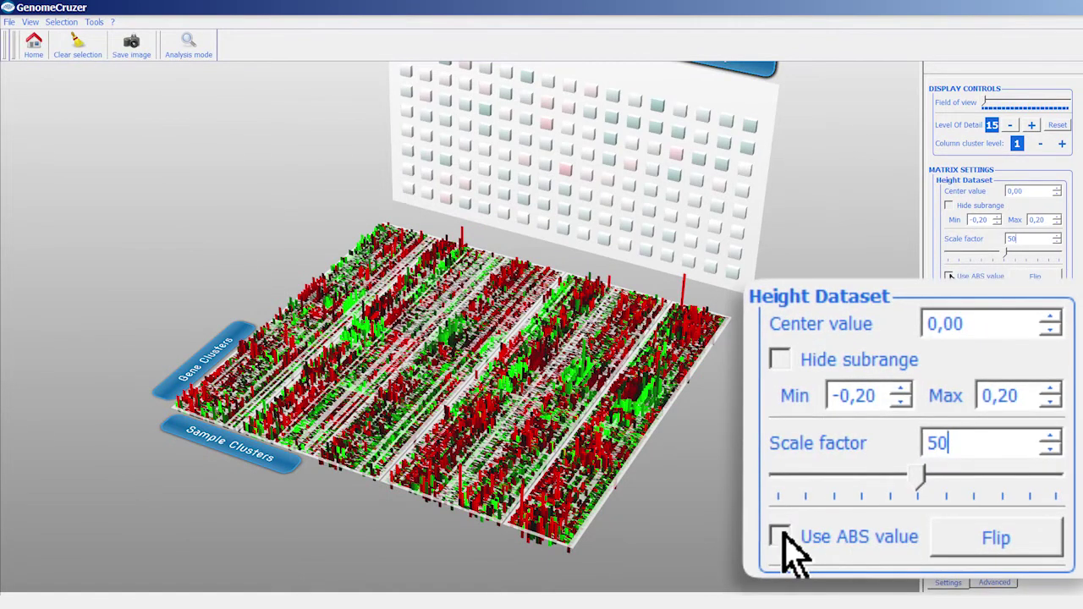
pyautogui.click(949, 277)
pyautogui.moveTo(1007, 255); pyautogui.dragTo(950, 254)
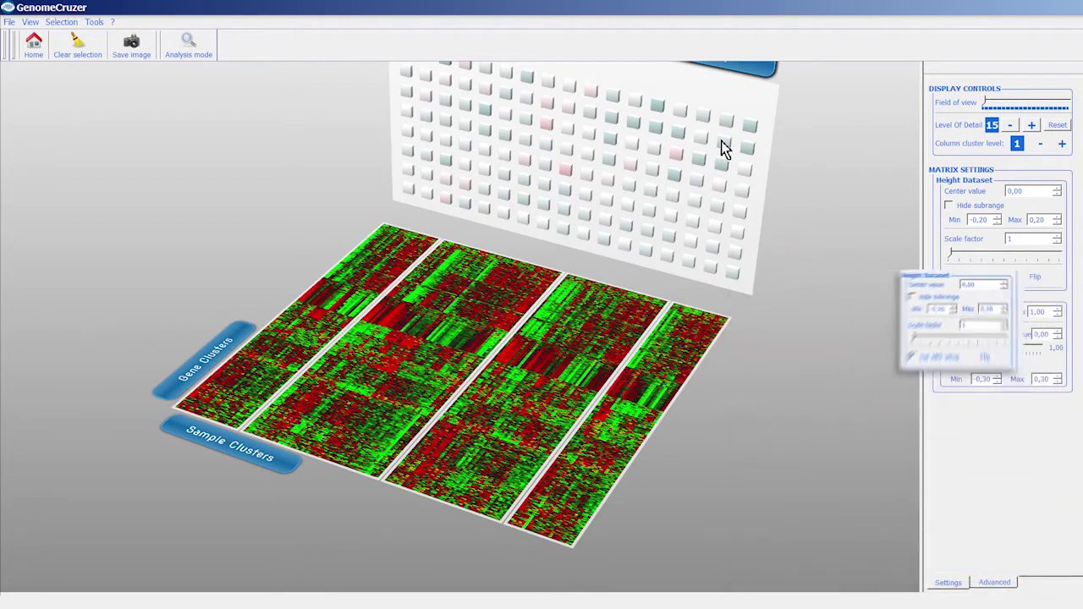
# Select the fifth gene group in the top row of the Gene Groups wall to highlight its genes in the matrix
pyautogui.scroll(-1, 801, 225)
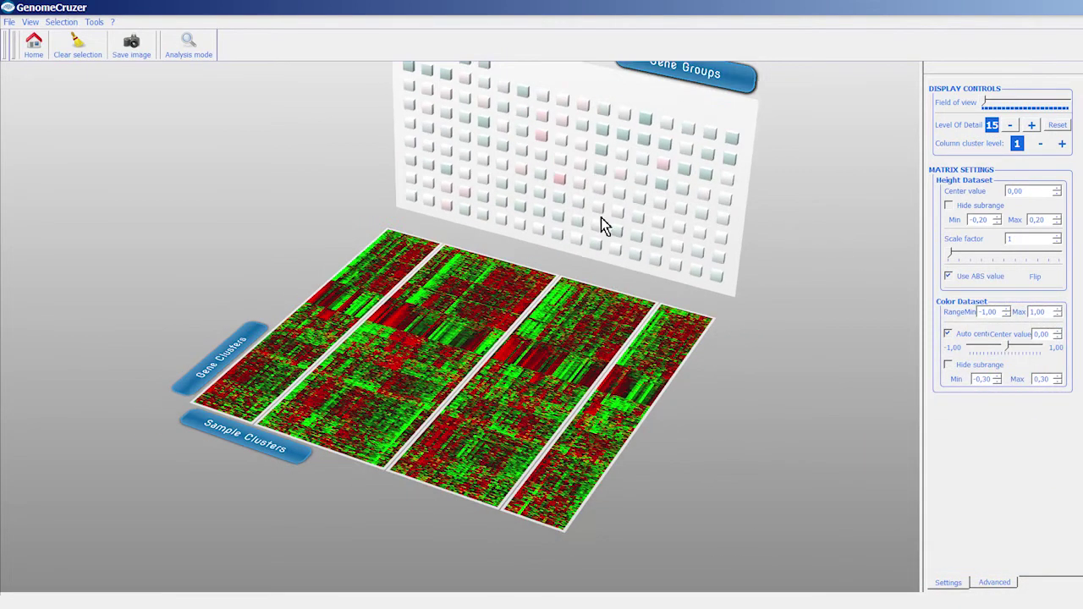
pyautogui.moveTo(537, 154); pyautogui.dragTo(536, 187, button='middle')
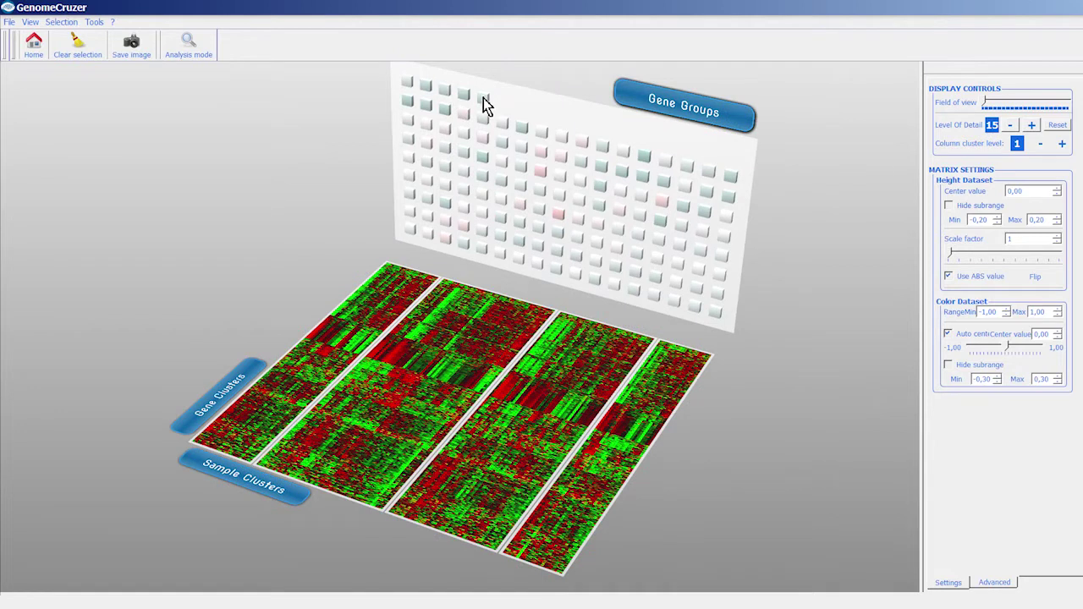
pyautogui.click(485, 104)
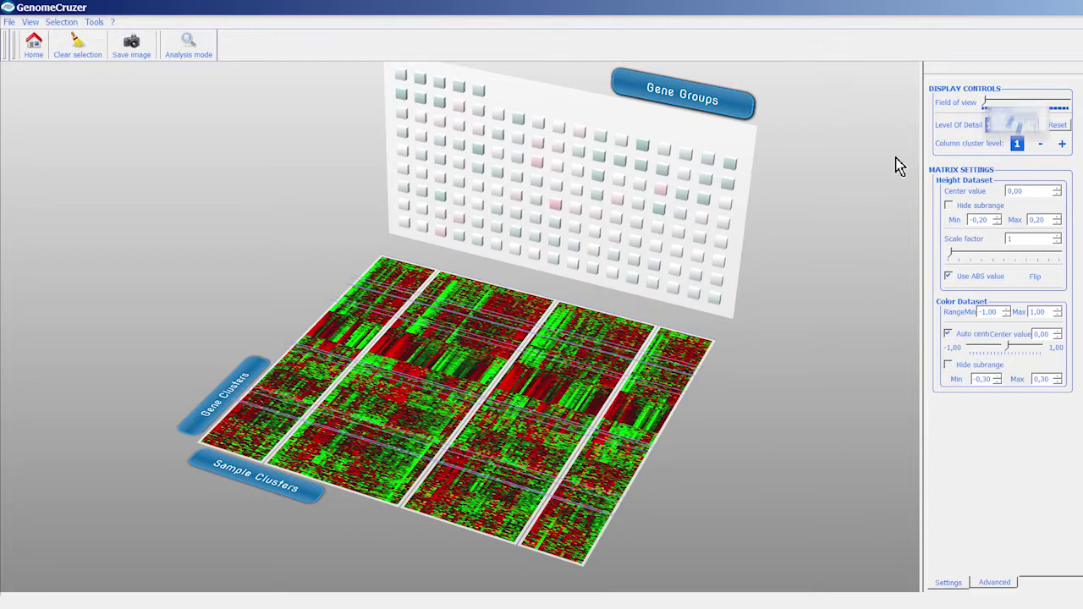
# Lower the matrix's level of detail to 12
pyautogui.click(1014, 128)
pyautogui.click(1014, 129)
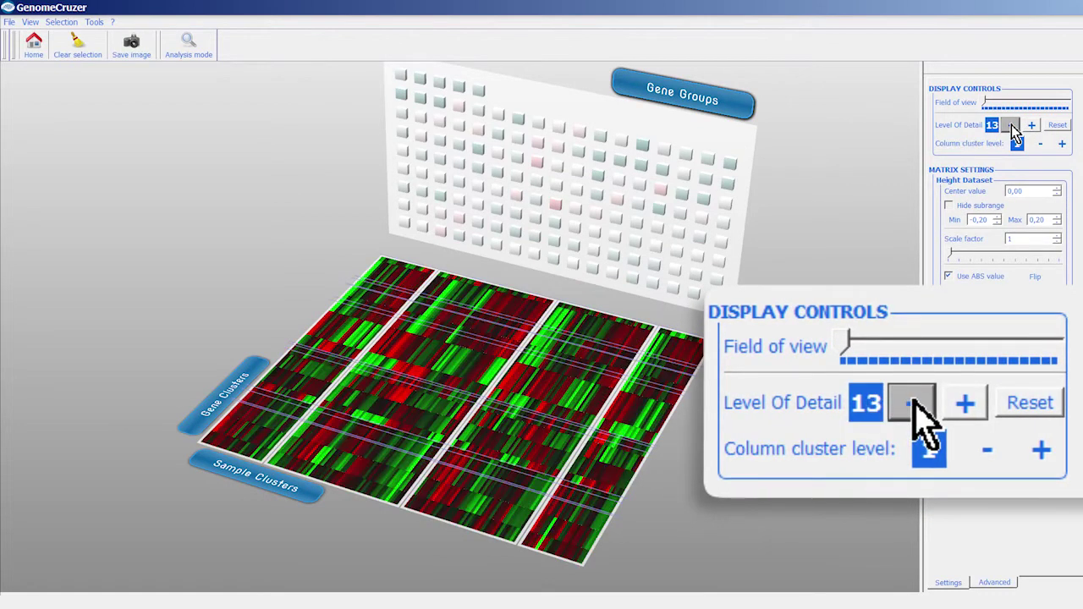
pyautogui.click(1014, 129)
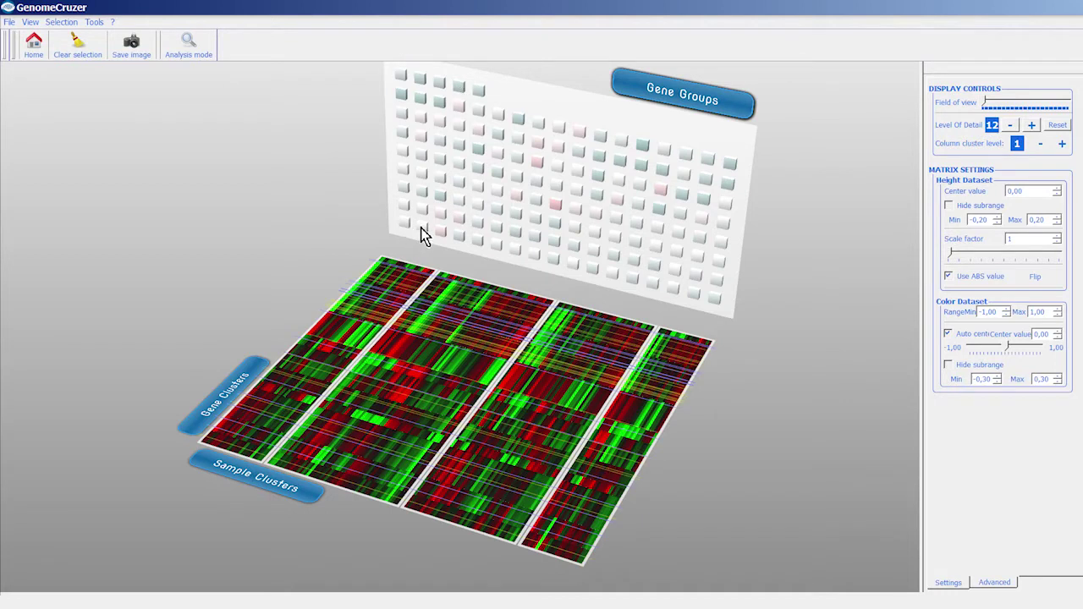
# Select a gene cluster block near the back edge of the second sample cluster and activate Analysis mode
pyautogui.moveTo(424, 235)
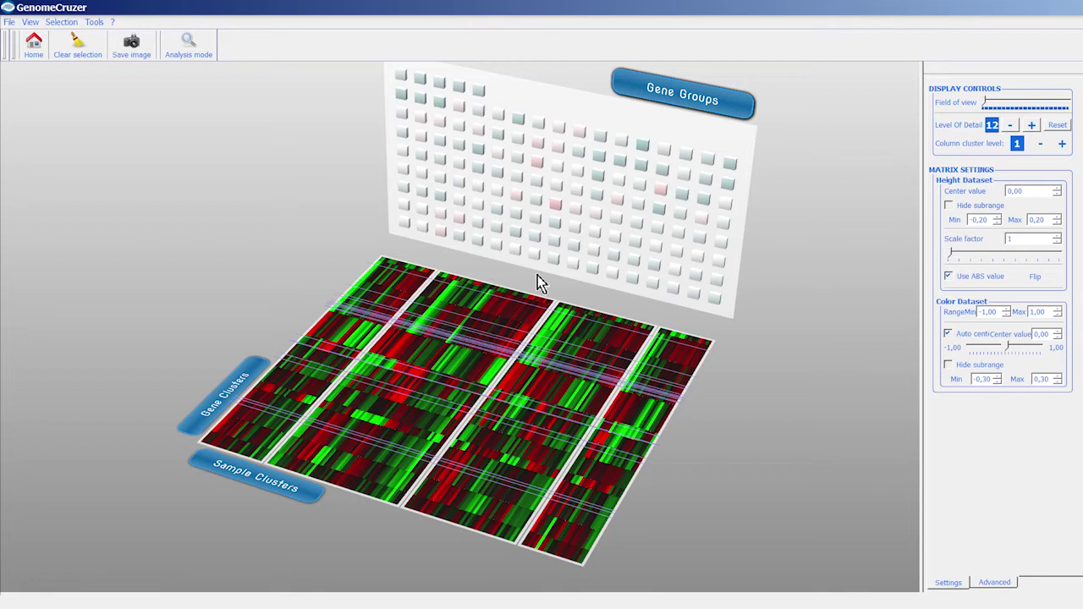
pyautogui.click(457, 285)
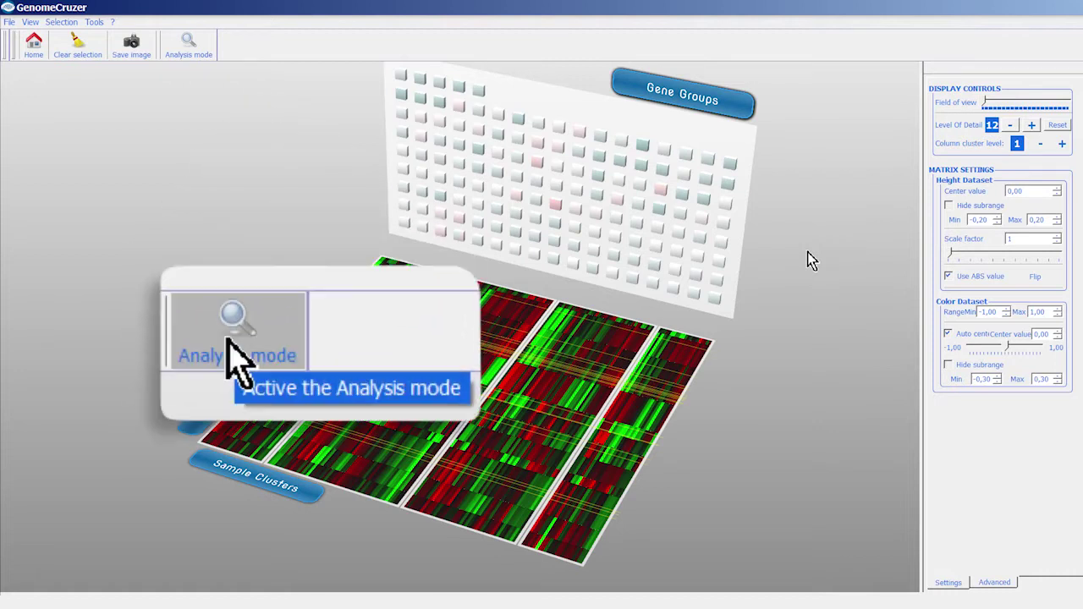
pyautogui.click(188, 51)
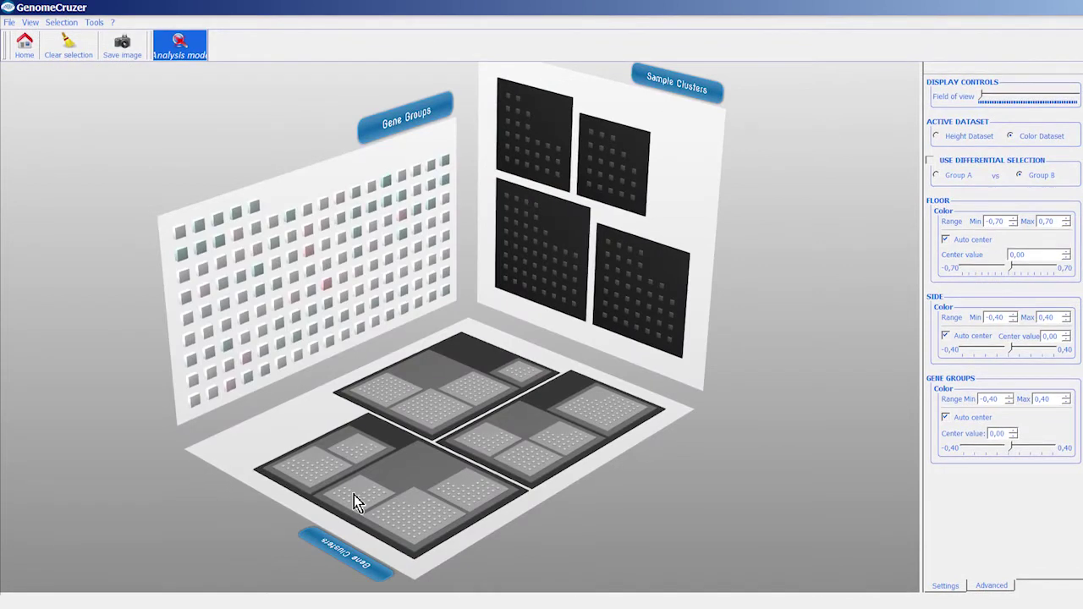
# Examine the values and T-test results of Kinase_cluster_1 and its nested subclusters 1.2 and 1.2.1 on the Gene Clusters floor
pyautogui.moveTo(375, 438)
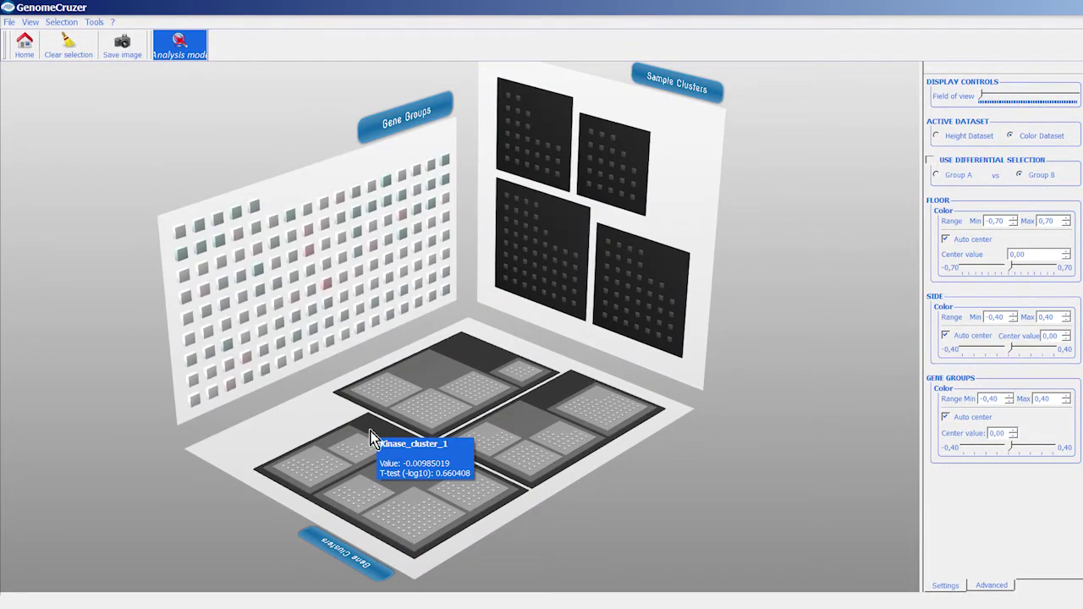
pyautogui.moveTo(335, 447)
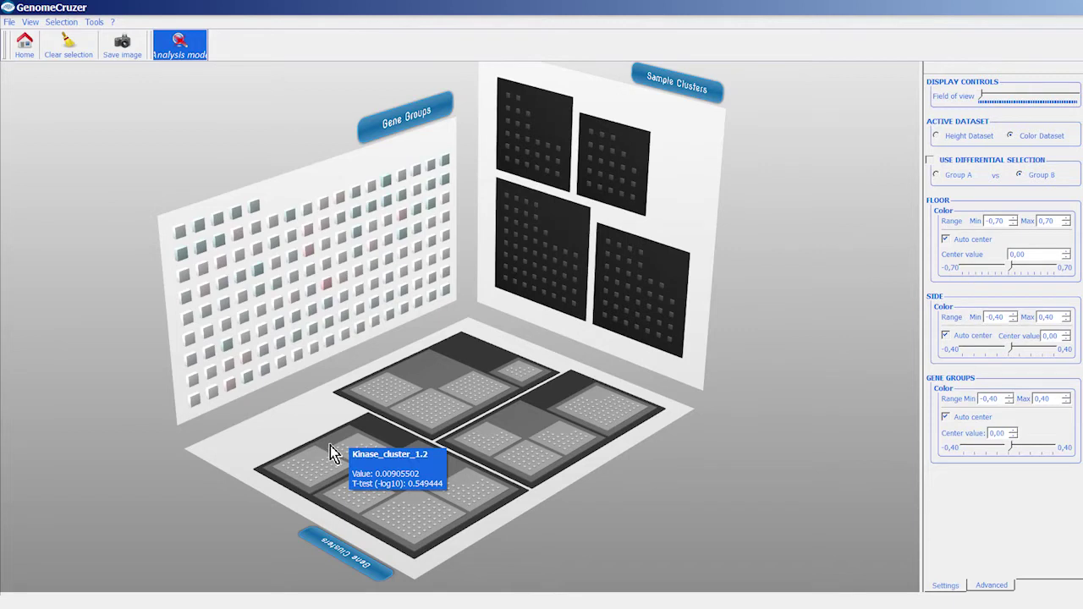
pyautogui.moveTo(312, 465)
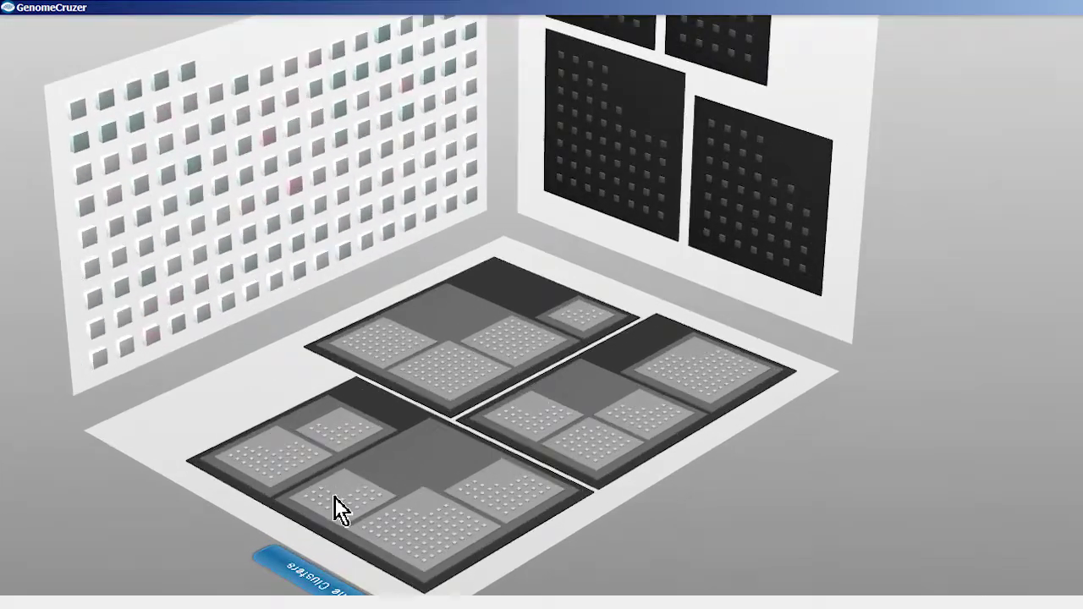
pyautogui.moveTo(374, 425)
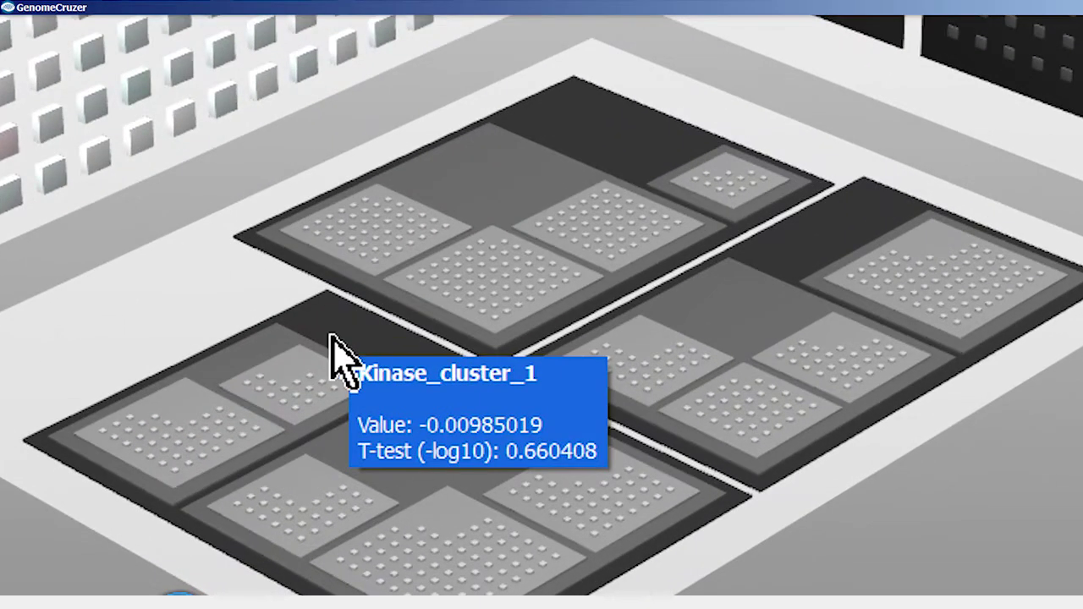
pyautogui.moveTo(271, 375)
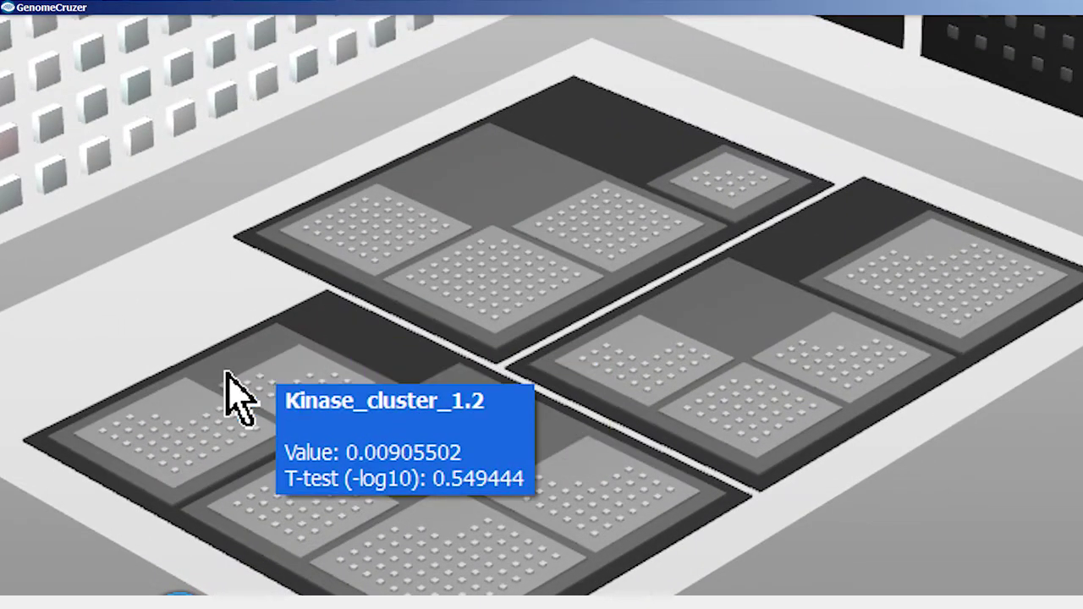
pyautogui.moveTo(182, 427)
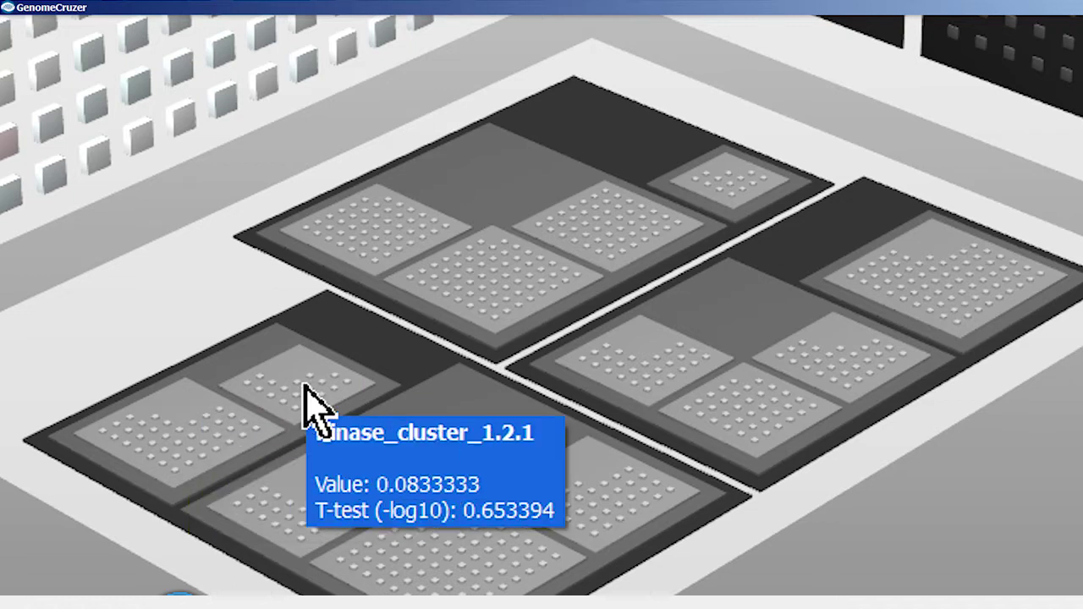
pyautogui.moveTo(372, 373)
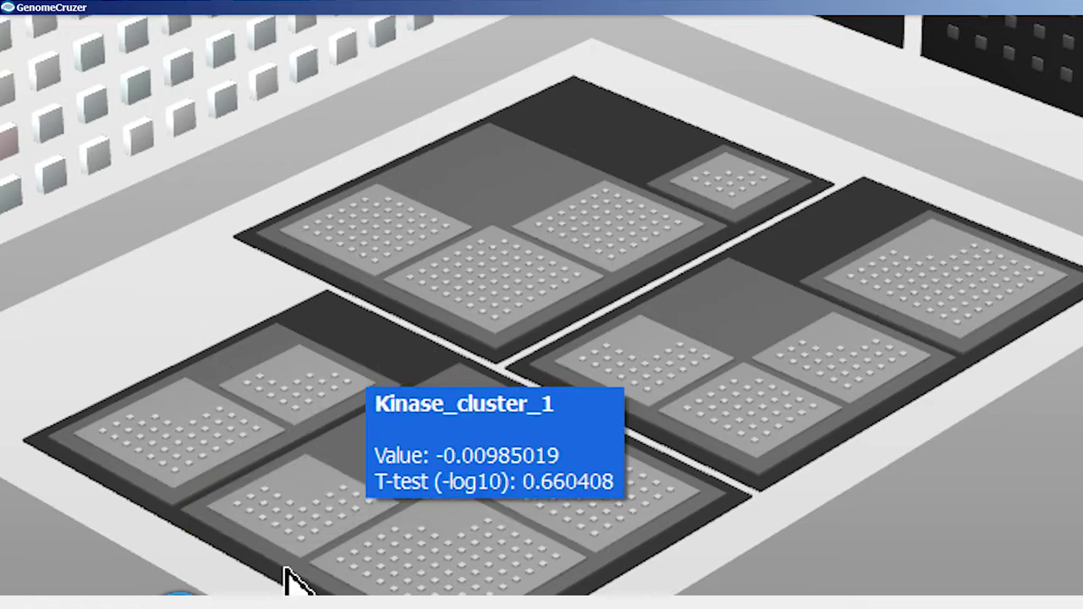
pyautogui.scroll(3, 463, 515)
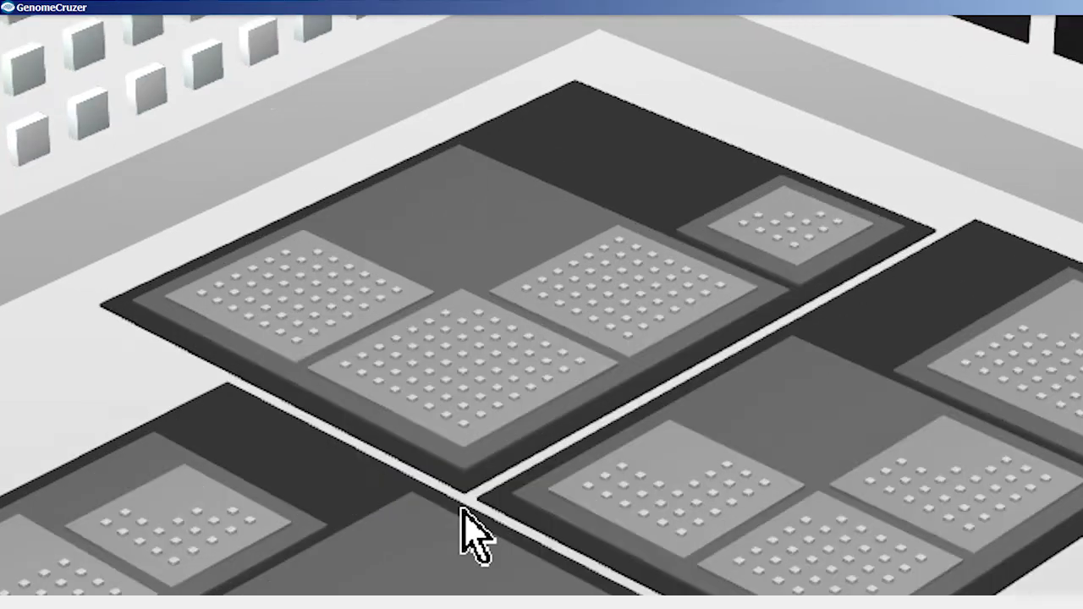
# Examine the sample clusters on the Sample Clusters wall
pyautogui.scroll(-5, 455, 415)
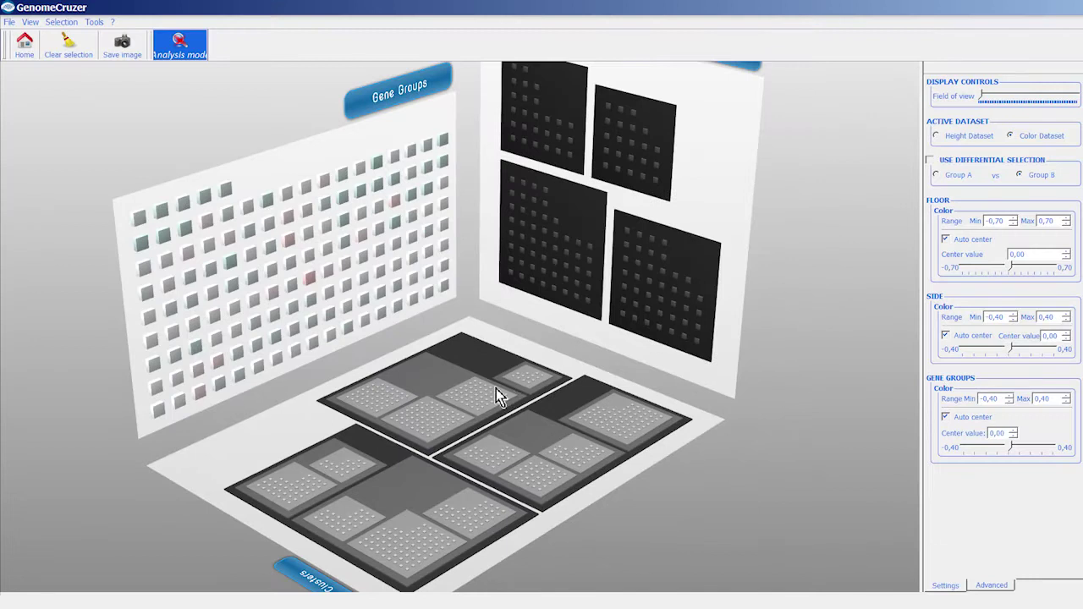
pyautogui.click(496, 388)
pyautogui.moveTo(711, 157); pyautogui.dragTo(709, 181)
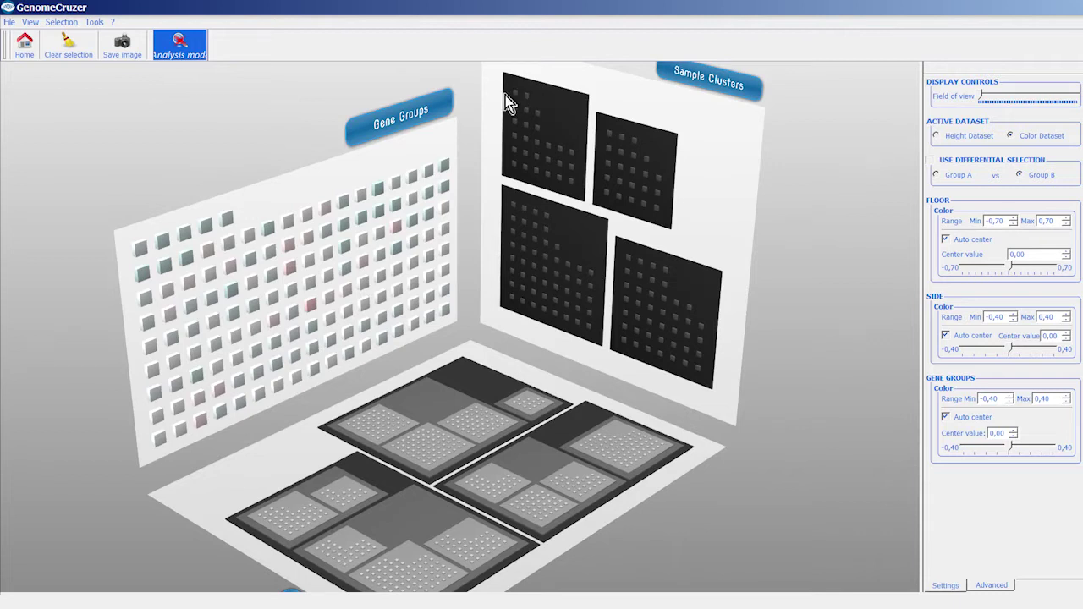
pyautogui.moveTo(575, 107)
pyautogui.moveTo(590, 242)
pyautogui.moveTo(669, 148)
pyautogui.moveTo(669, 143); pyautogui.dragTo(767, 283)
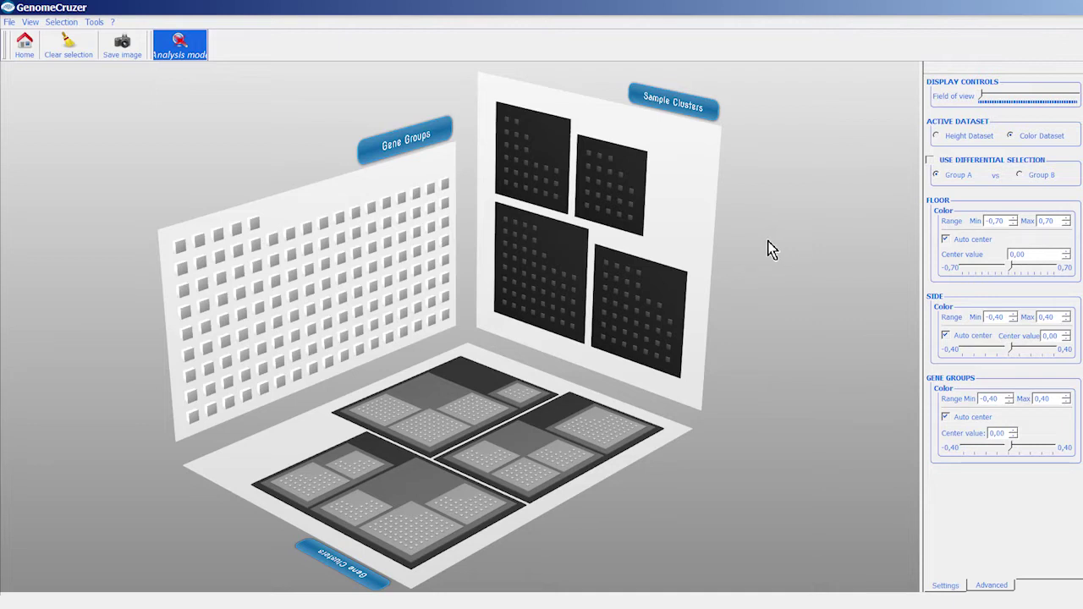
# Enable differential selection, assigning the Stage_IV sample cluster to Group A and the Stage_I sample cluster to Group B
pyautogui.moveTo(635, 169)
pyautogui.click(931, 160)
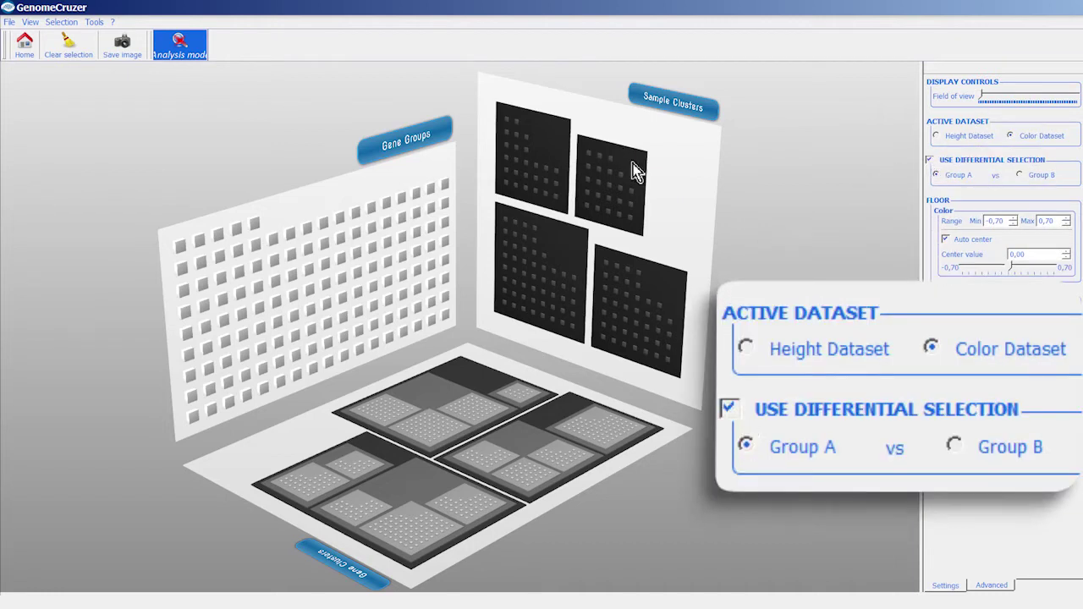
pyautogui.click(635, 169)
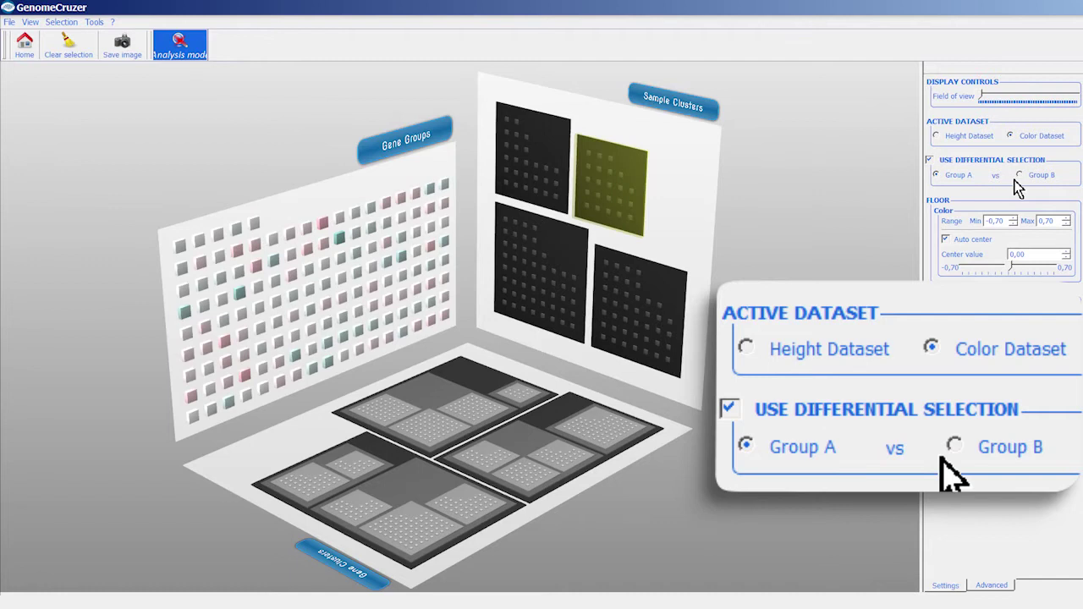
pyautogui.click(1019, 176)
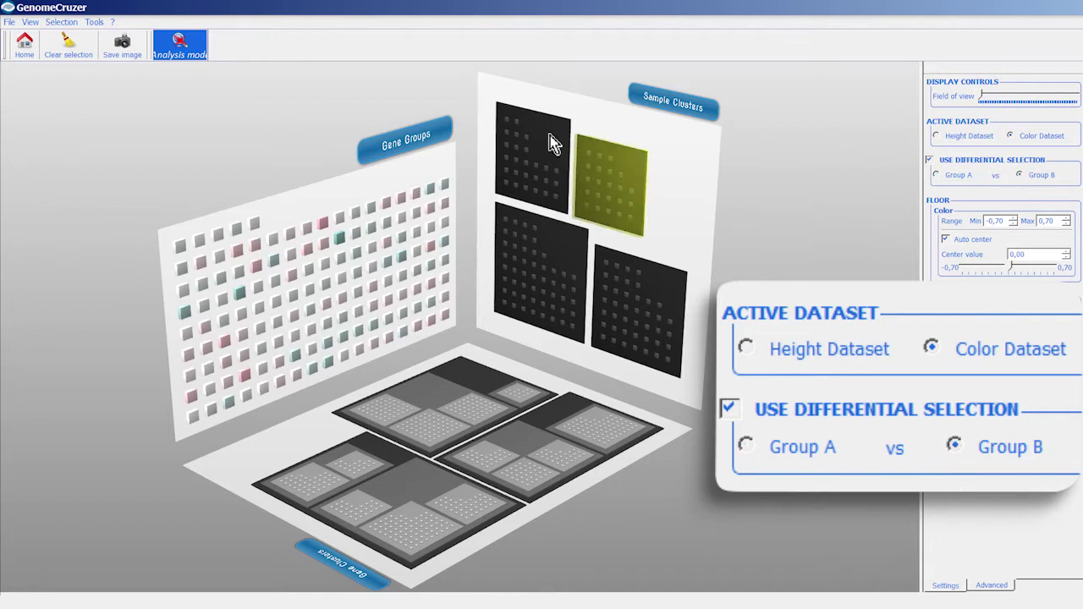
pyautogui.click(553, 145)
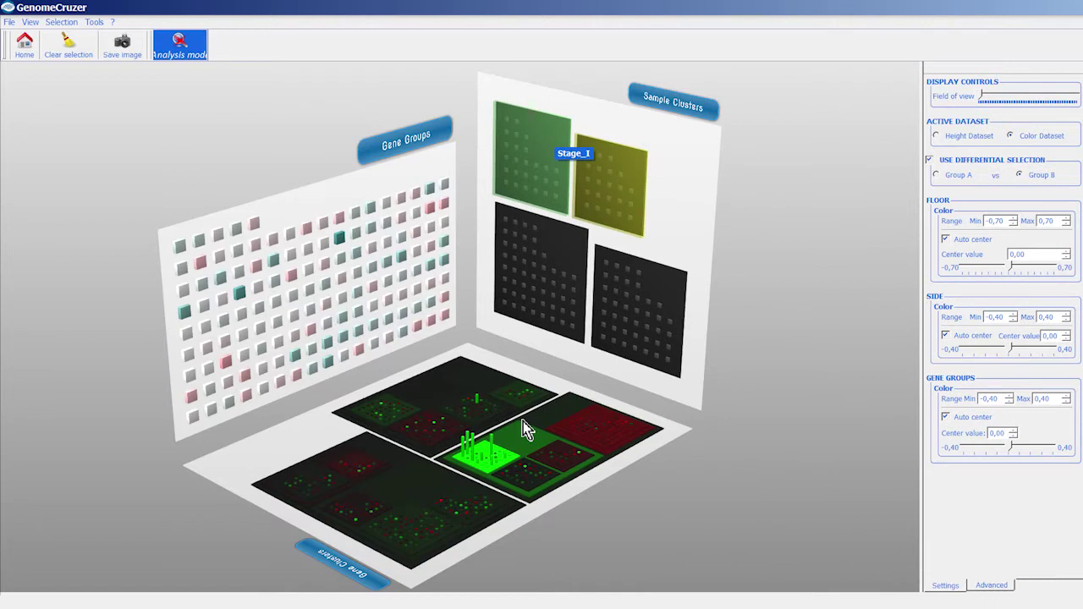
# Inspect the differential values and T-test results of the FGR gene and Kinase_cluster_2.1.3 on the Gene Clusters floor
pyautogui.moveTo(449, 465)
pyautogui.moveTo(489, 485)
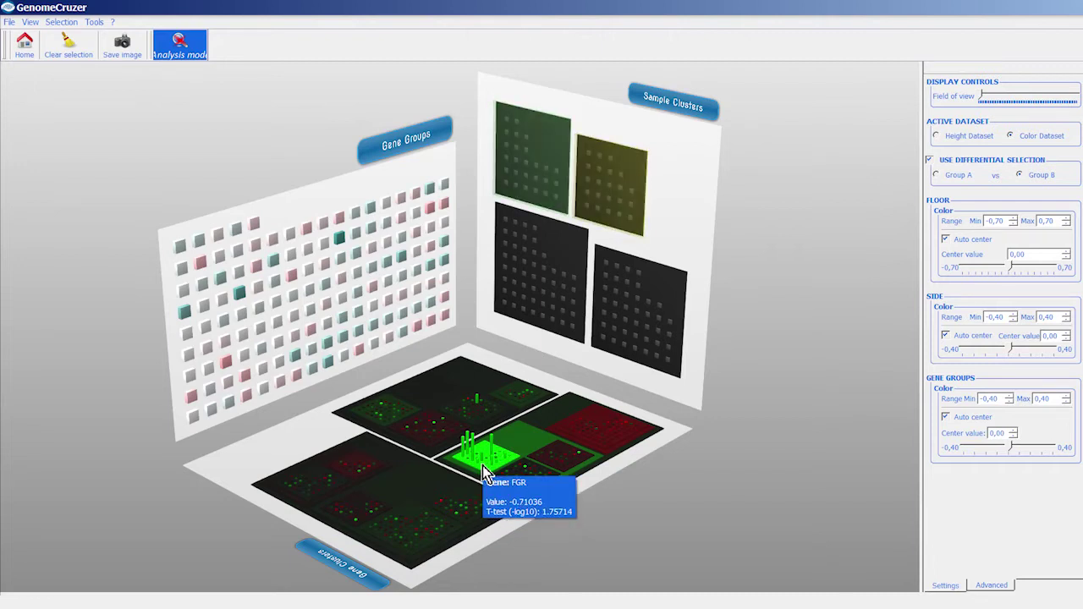
pyautogui.moveTo(484, 464)
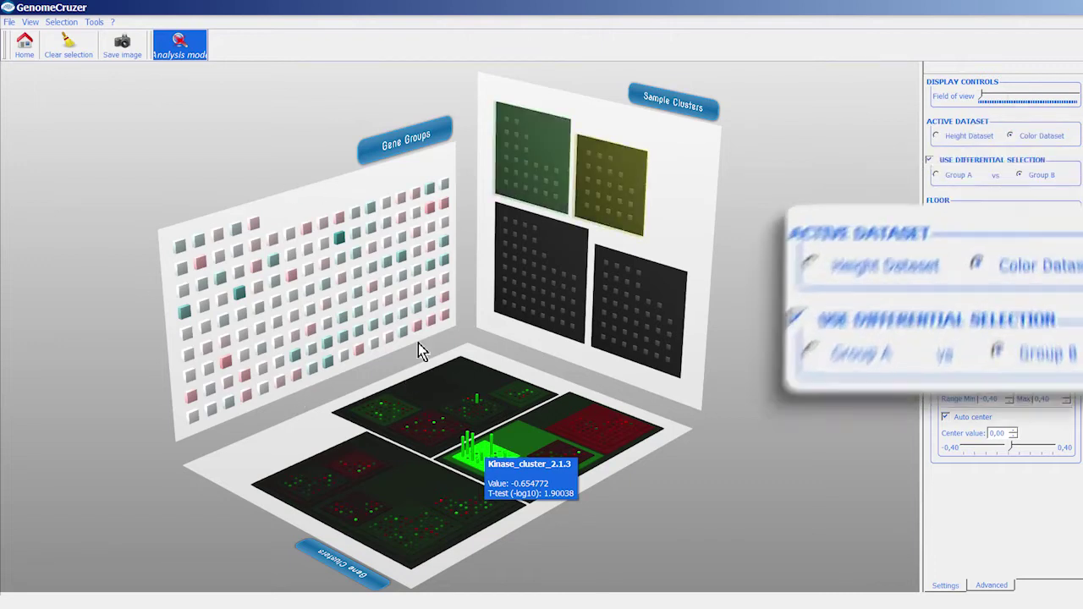
# Turn off differential selection and select Kinase_cluster_2.1.3 on the Gene Clusters floor
pyautogui.click(931, 161)
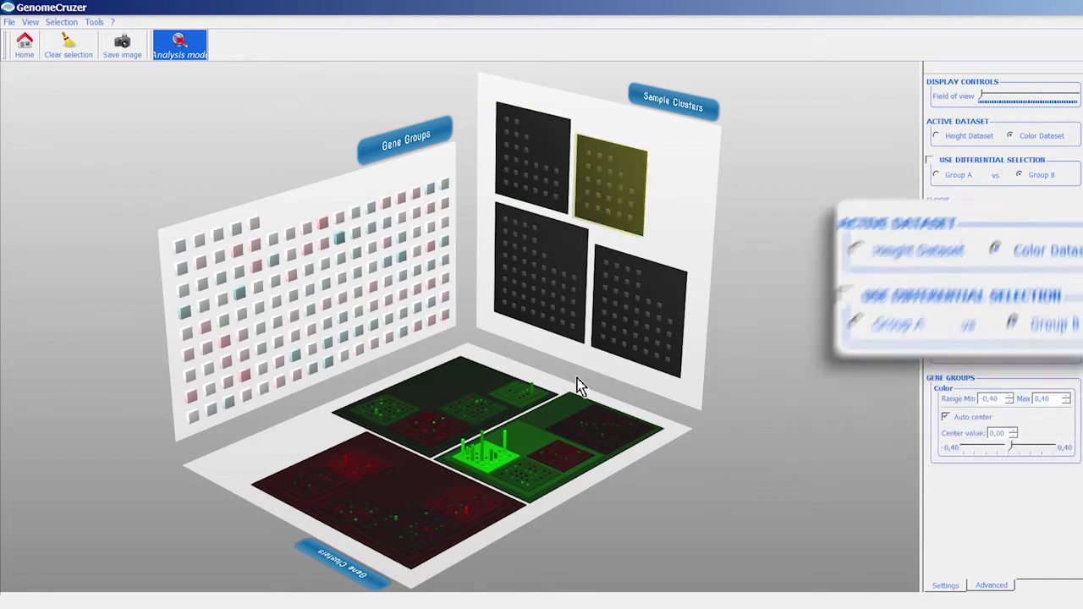
pyautogui.click(494, 457)
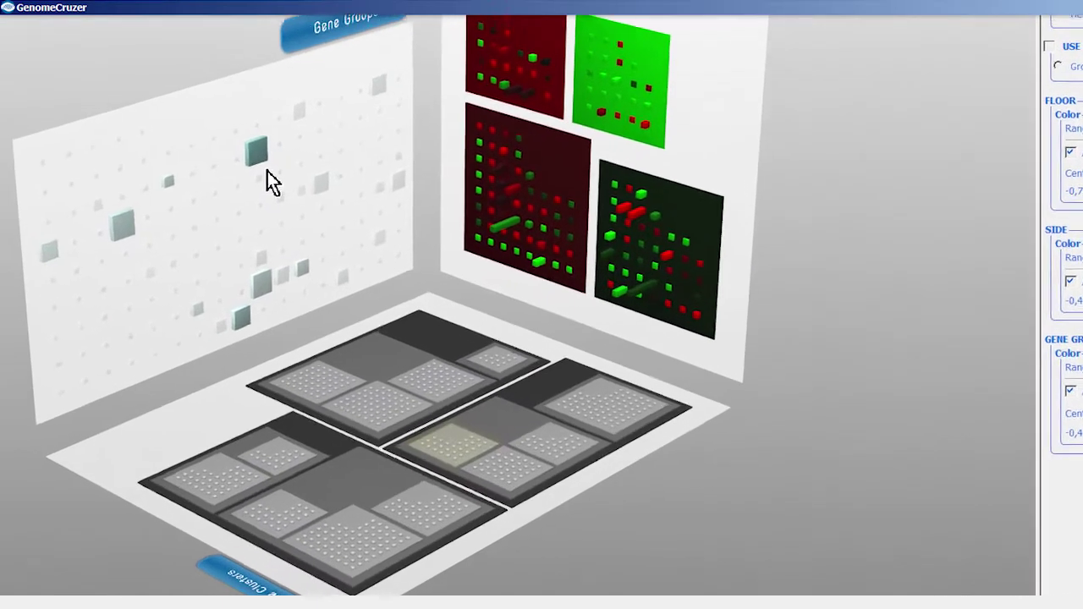
# Examine the enlarged gene groups, including REACTOME_TCR_SIGNALING and the KEGG JAK-STAT and chemokine signaling pathways, and the Stage_IV cluster's values
pyautogui.moveTo(167, 50)
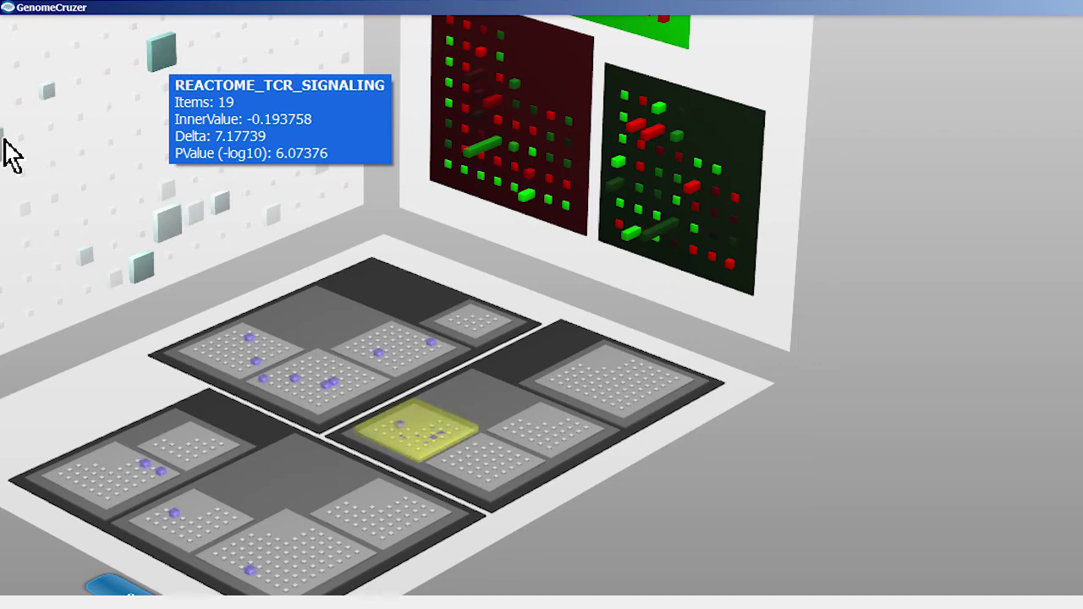
pyautogui.moveTo(18, 169)
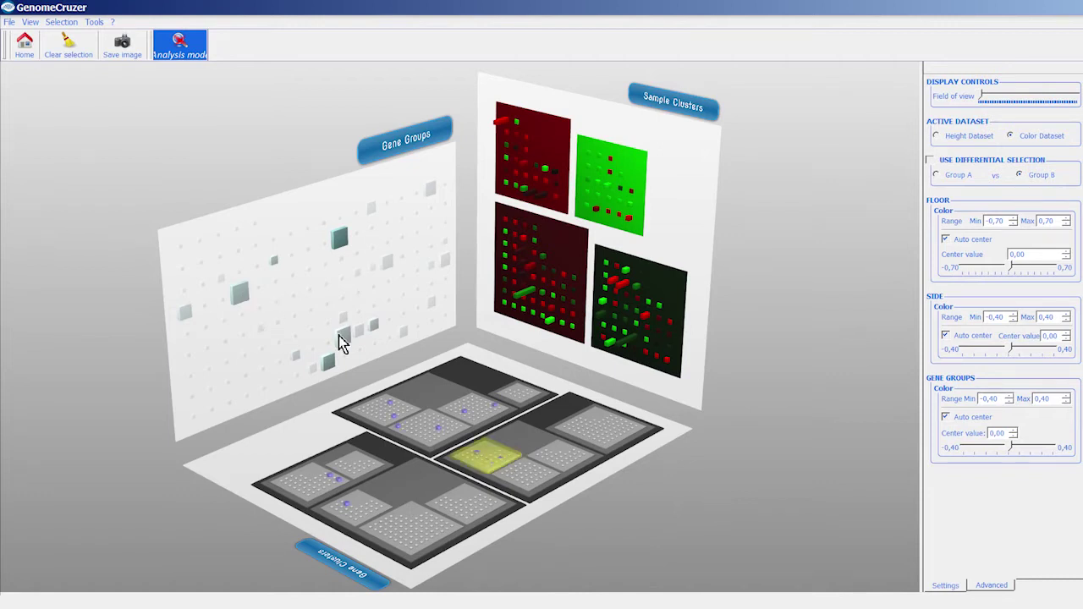
pyautogui.moveTo(346, 342)
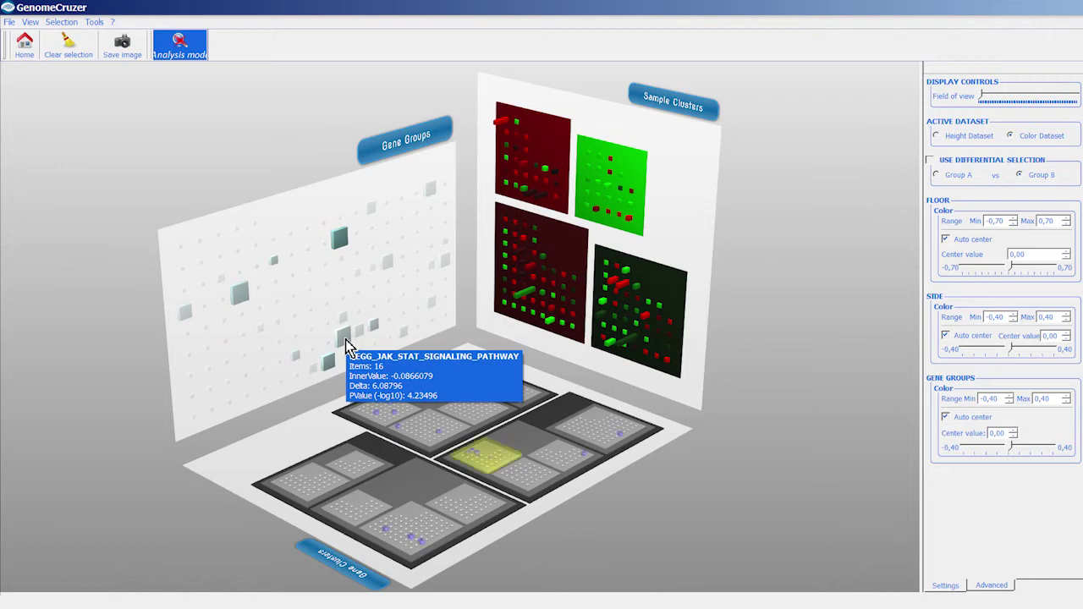
pyautogui.moveTo(329, 362)
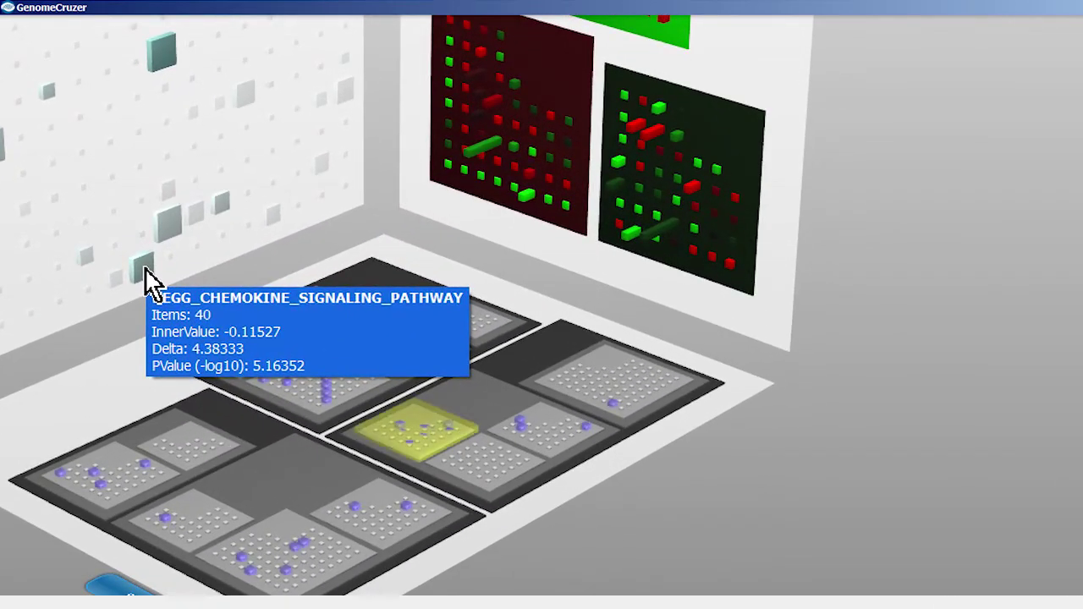
pyautogui.moveTo(224, 206)
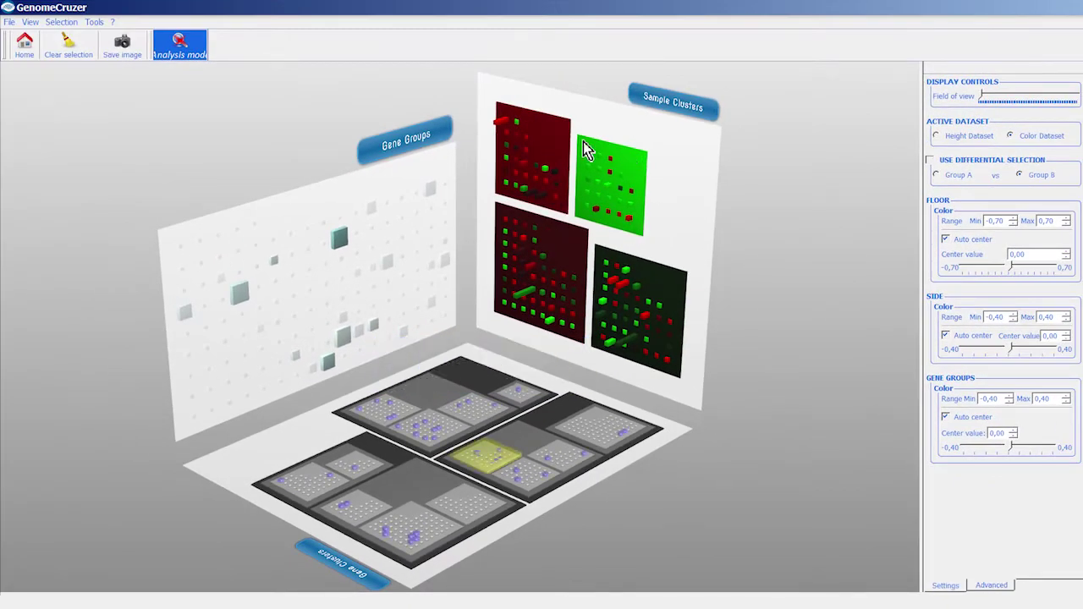
pyautogui.moveTo(608, 222)
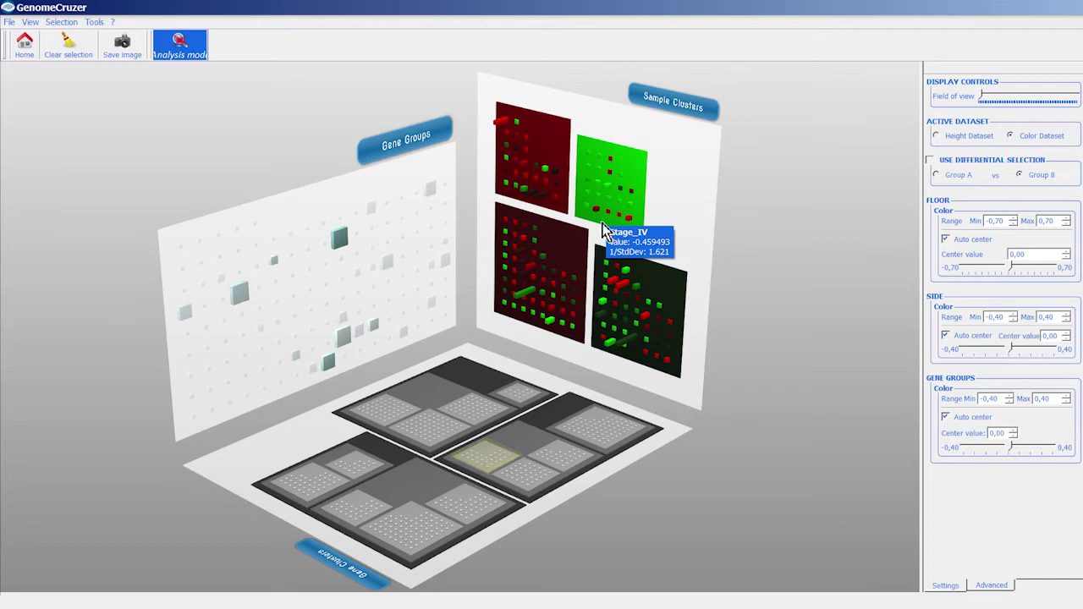
# Select a single sample inside the Stage_IV cluster and compare the Color Dataset with the Height Dataset, leaving Height Dataset active
pyautogui.moveTo(494, 449)
pyautogui.moveTo(481, 476)
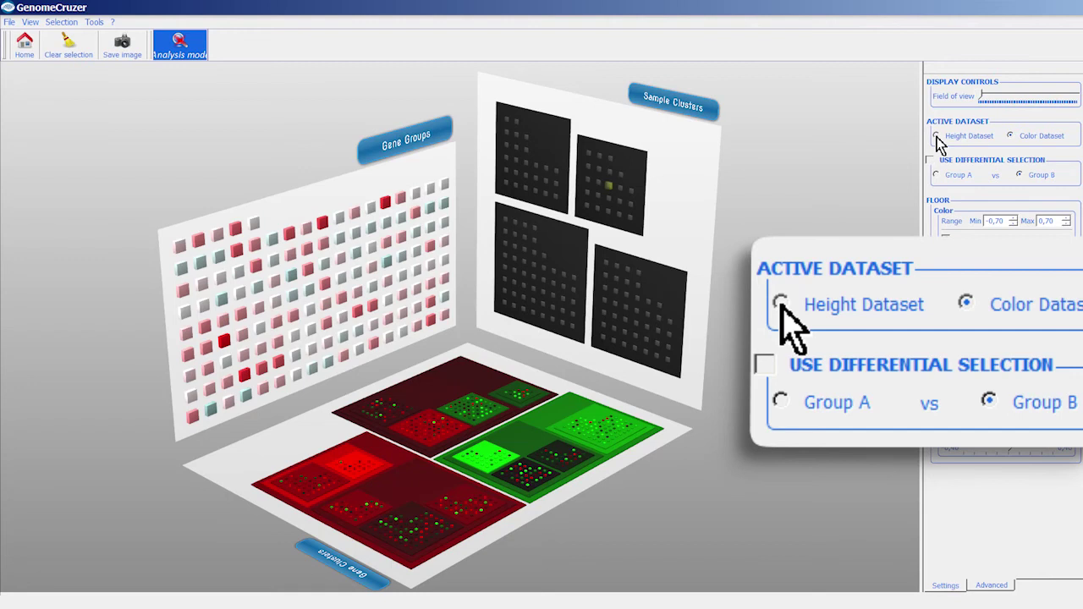
pyautogui.click(937, 137)
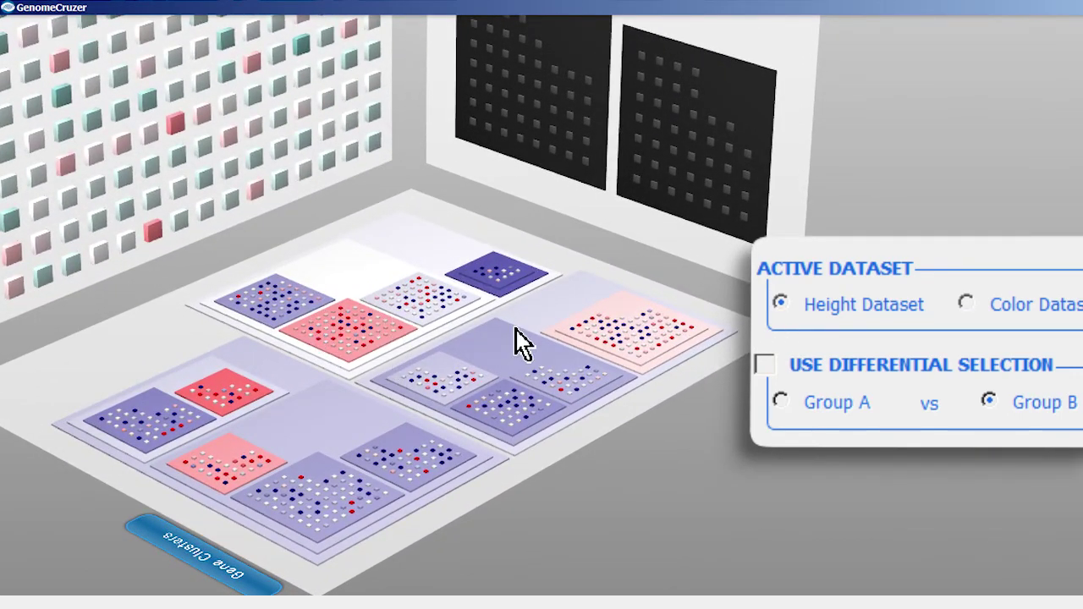
pyautogui.click(967, 305)
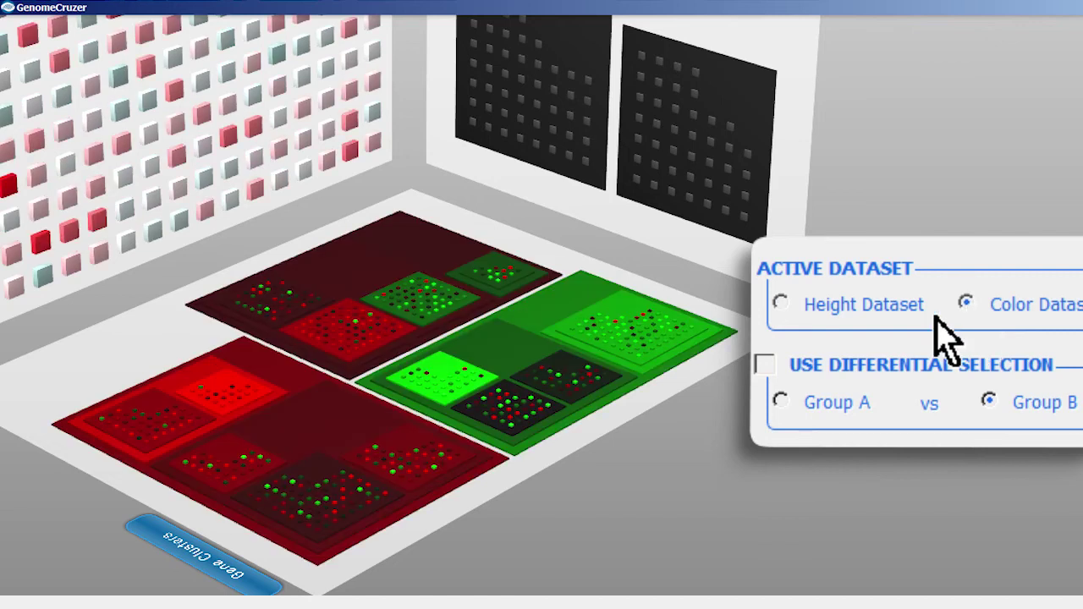
pyautogui.click(779, 306)
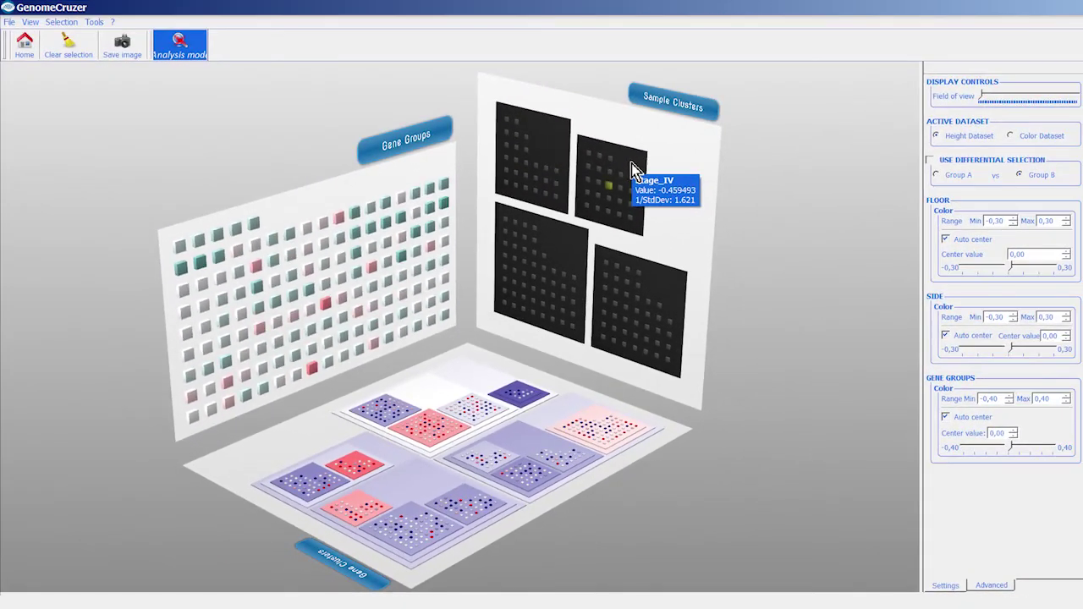
# Select the whole Stage_IV sample cluster, and pick the tall red gene bar at the back corner of the pink gene cluster
pyautogui.click(634, 169)
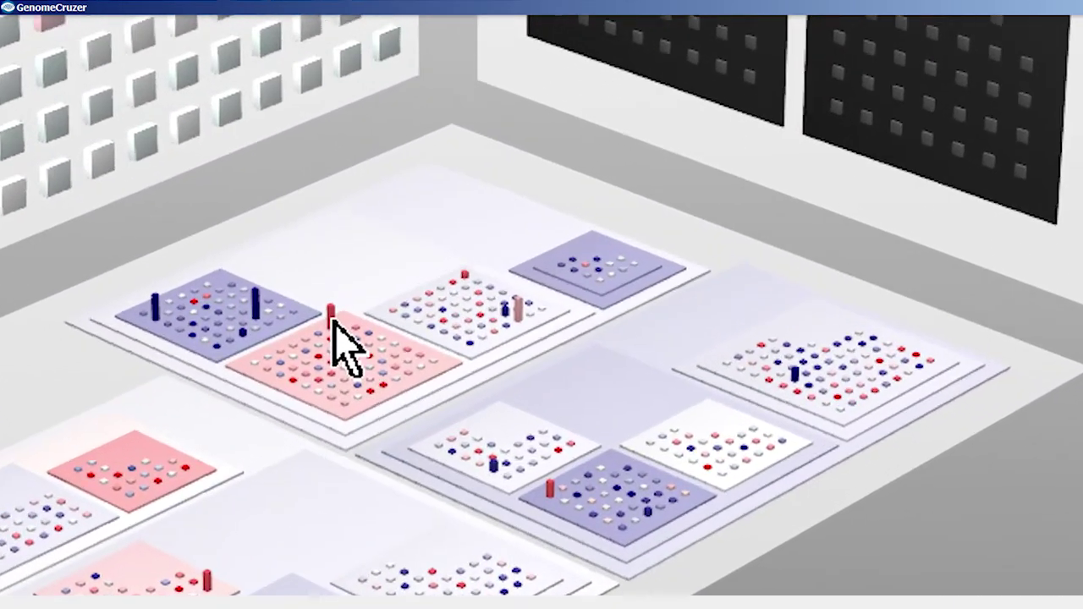
pyautogui.moveTo(359, 359)
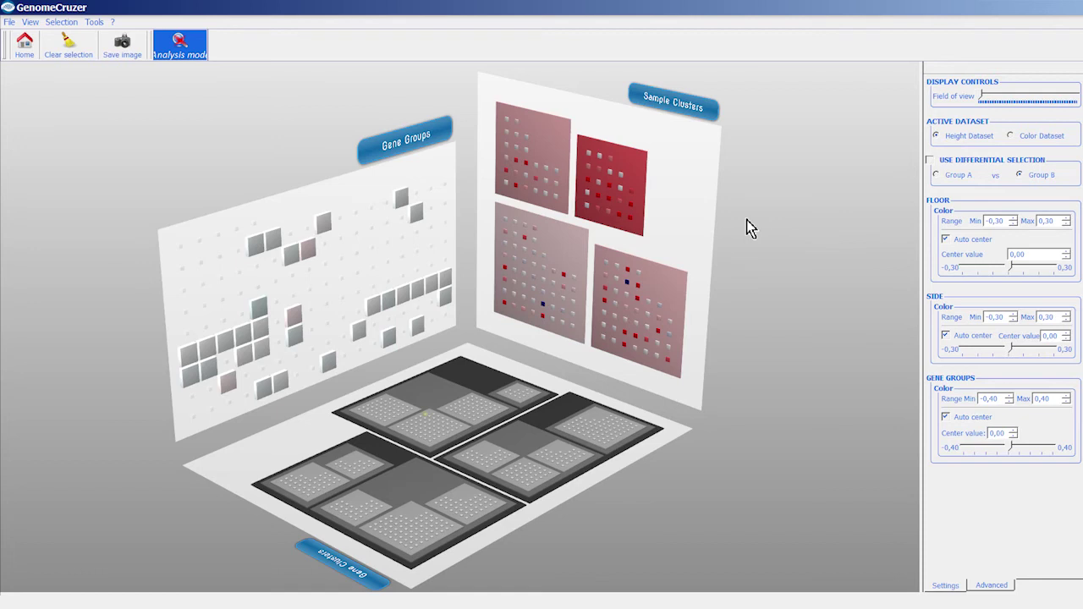
# Make the Color Dataset the active dataset for the selected gene
pyautogui.click(1012, 136)
pyautogui.click(1012, 136)
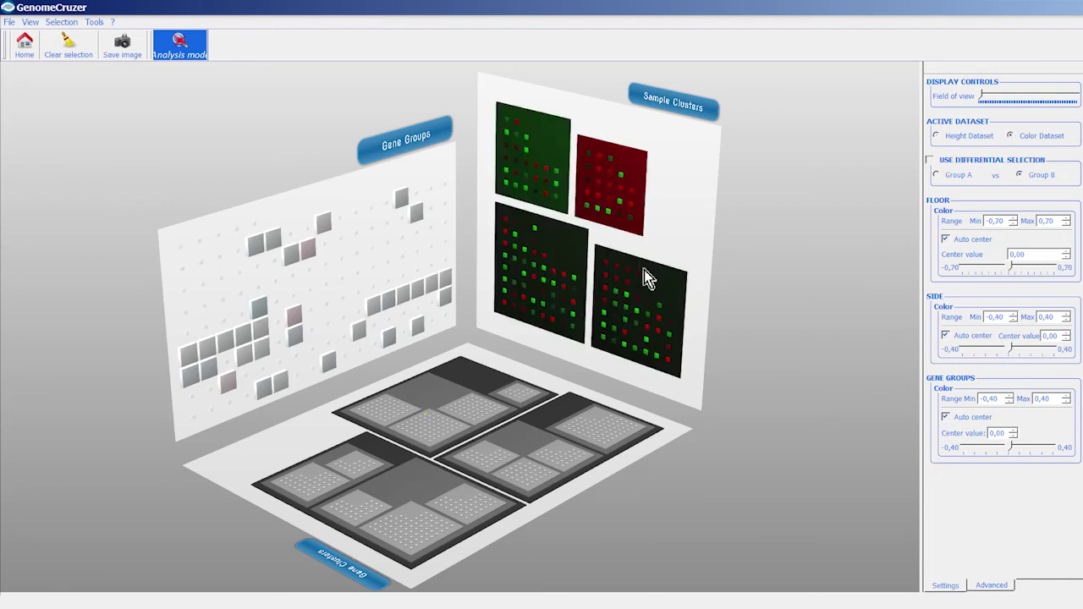